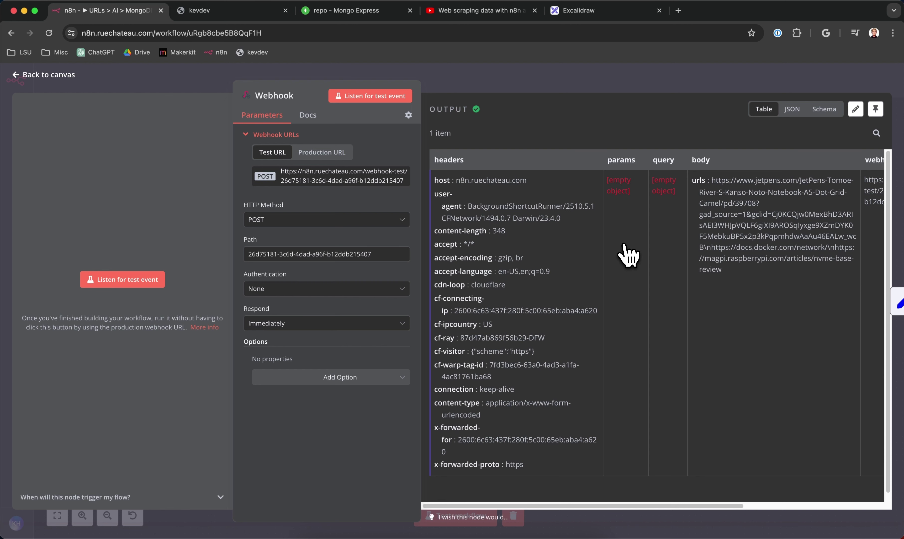
Examine the urls value in the Webhook output's body, including the \n separators between the links, and return to the canvas.
scroll(677, 261, right, 3)
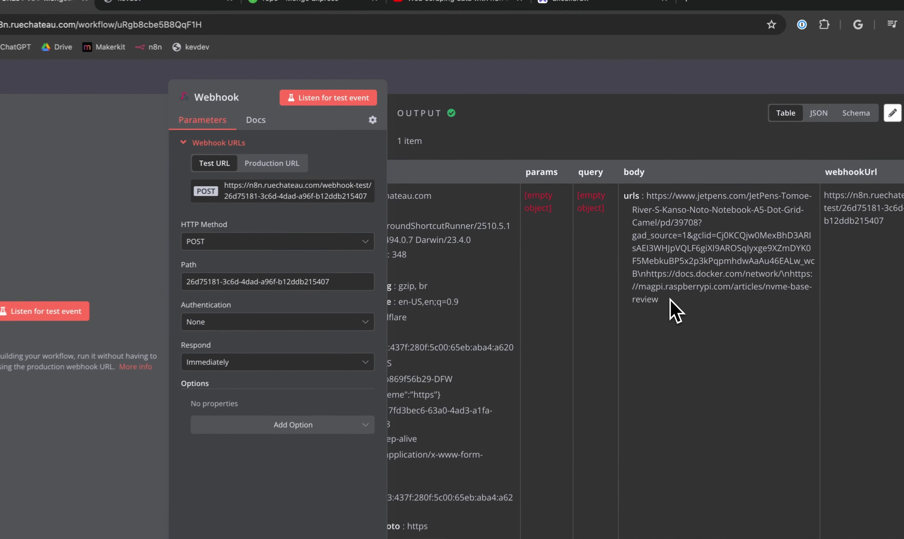
drag(666, 269, 642, 249)
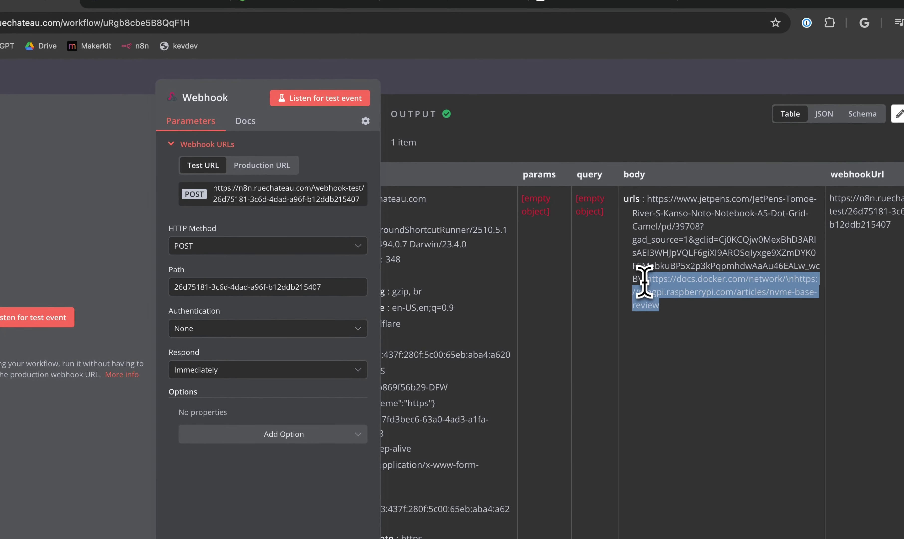
click(641, 280)
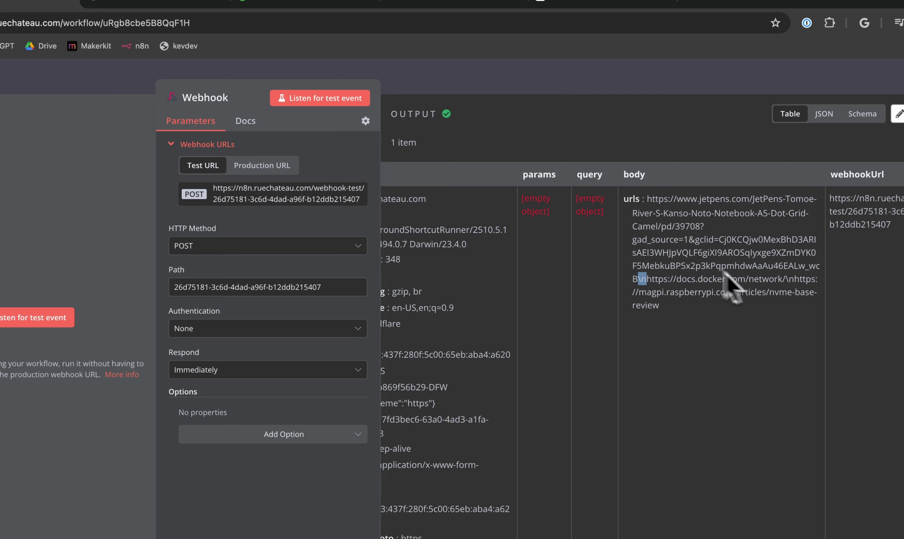
scroll(691, 257, right, 5)
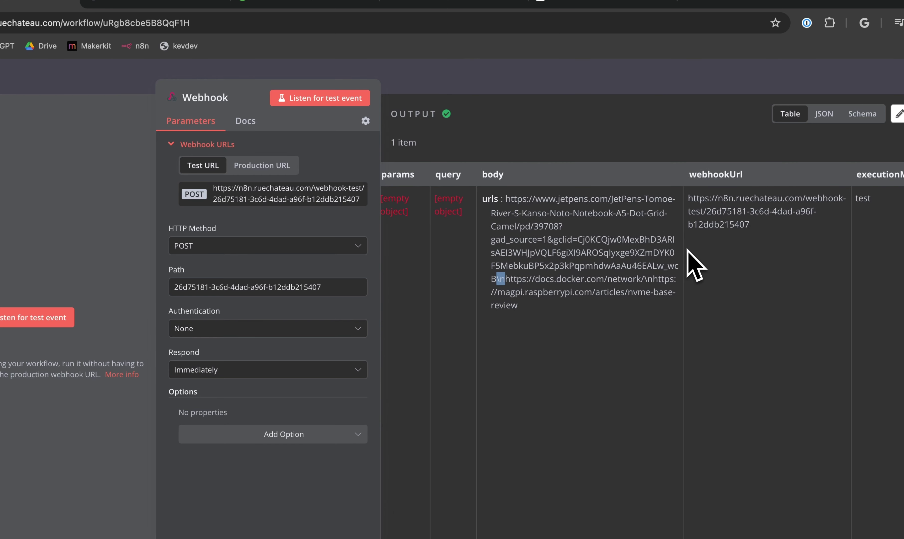
scroll(641, 264, left, 2)
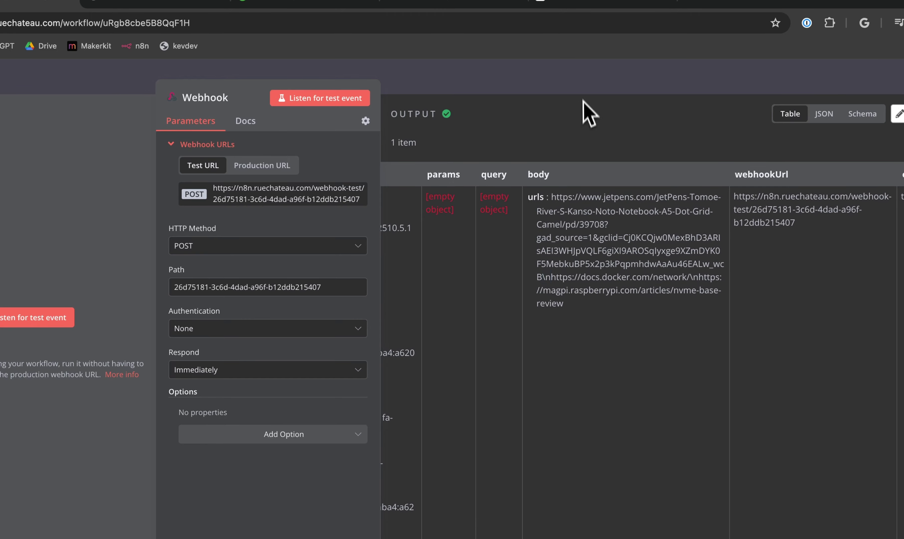
key(Escape)
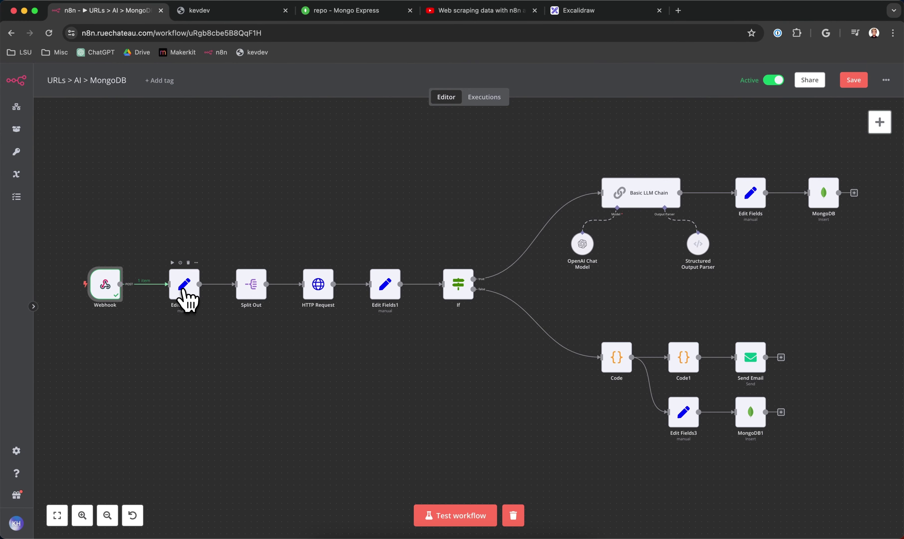
Test the Edit Fields2 node that splits body.urls into an array, and review its output.
double_click(186, 293)
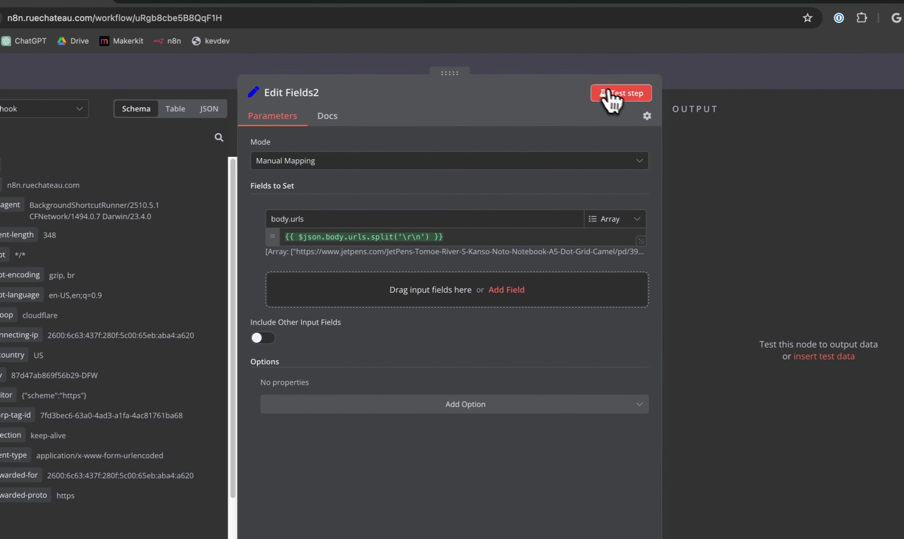
click(664, 90)
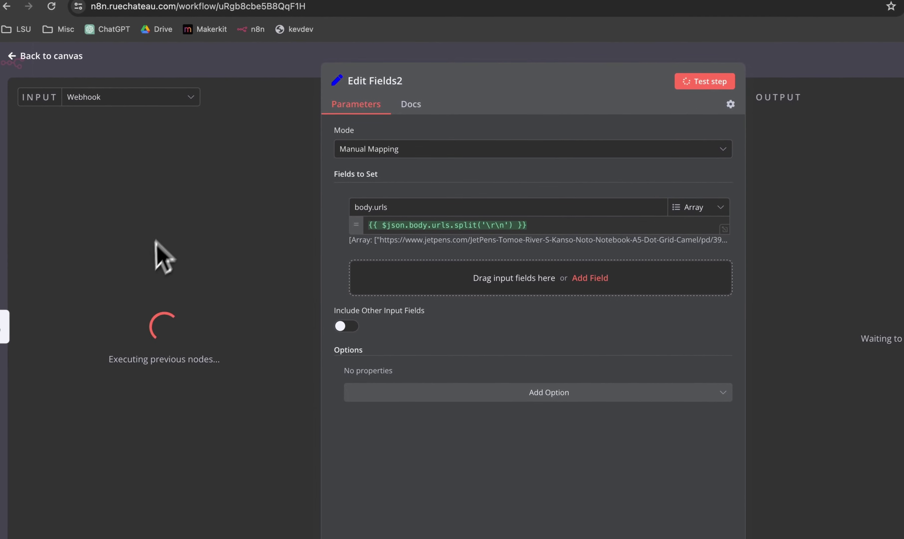
click(311, 66)
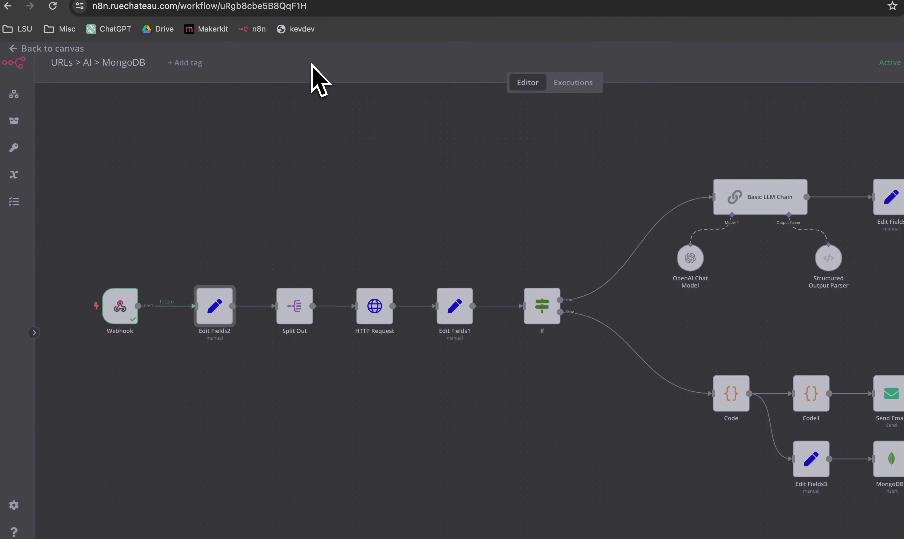
click(581, 528)
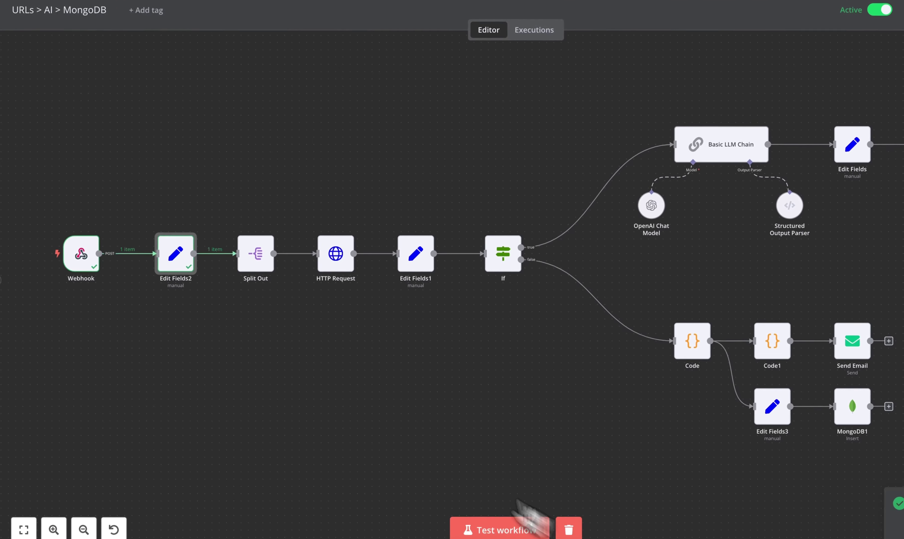
double_click(178, 274)
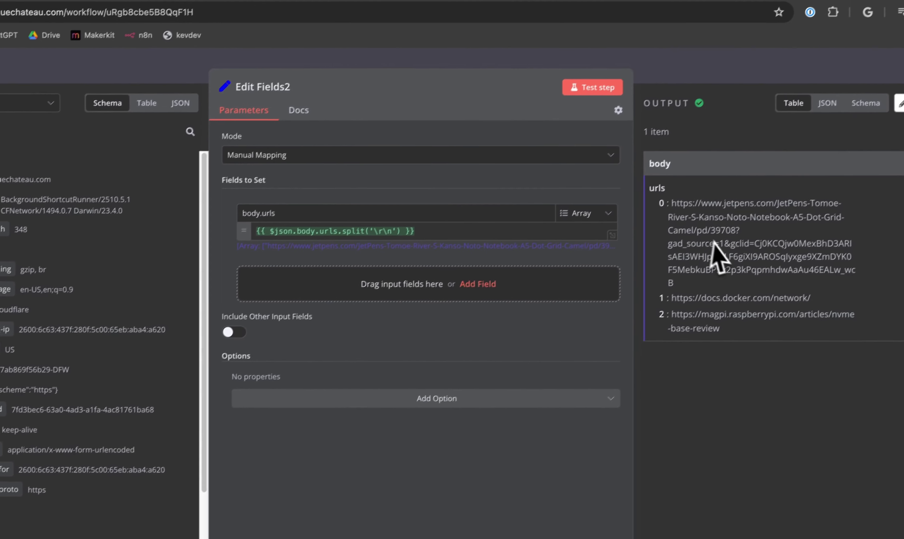
click(643, 79)
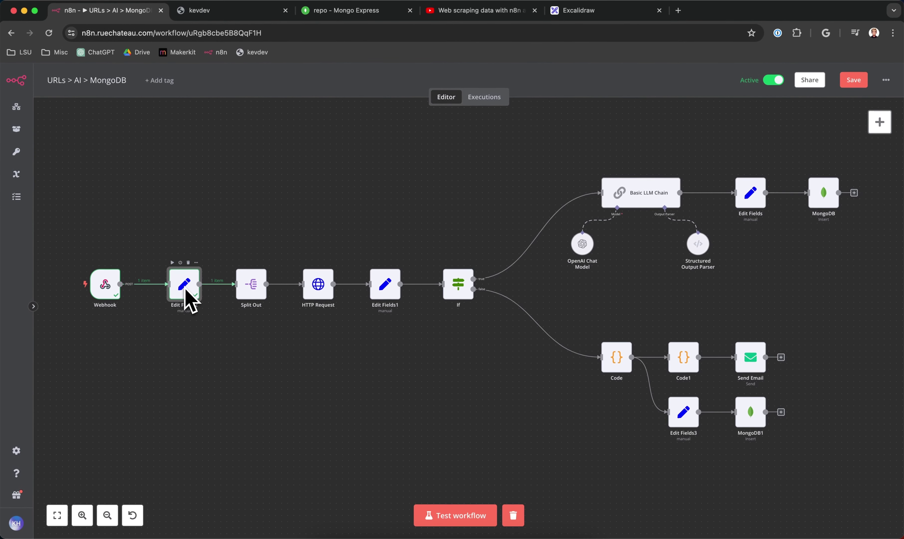
Execute the Split Out node and review the separate body.urls items in its output.
click(239, 262)
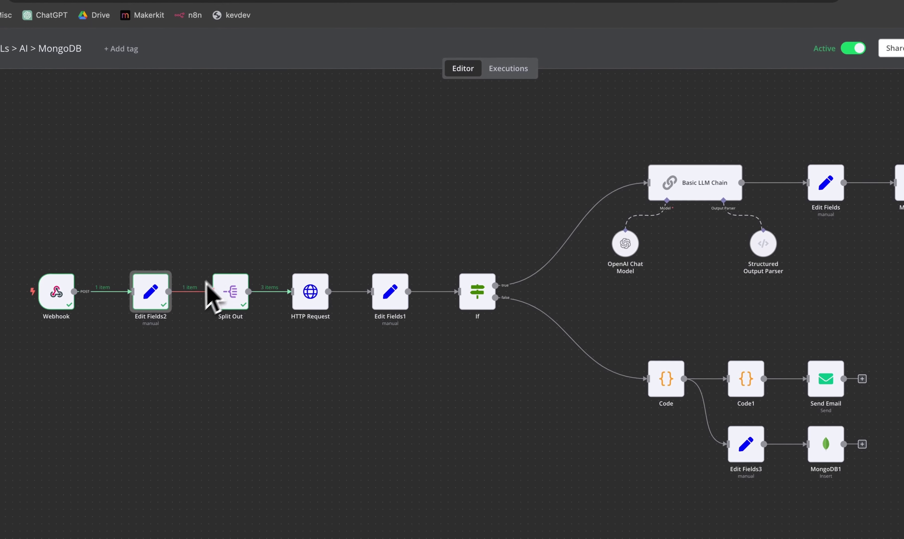
double_click(229, 298)
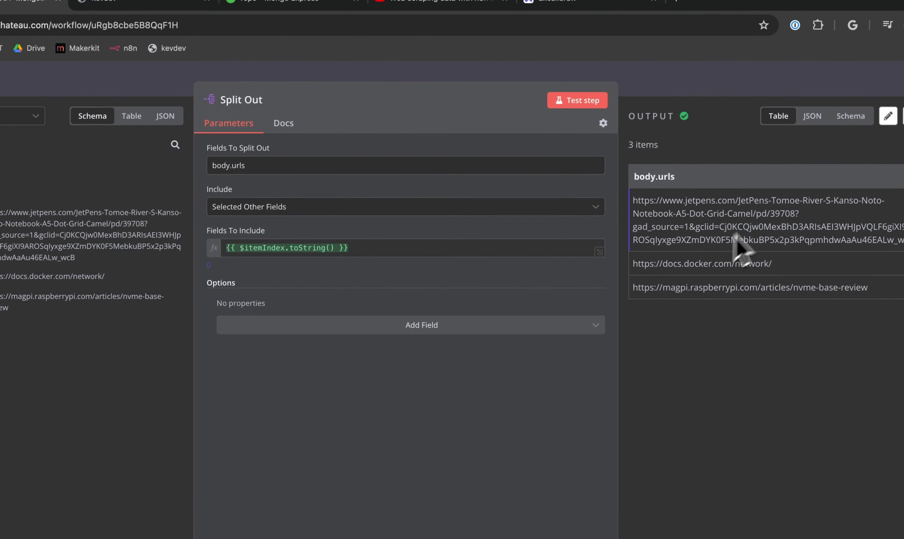
click(688, 92)
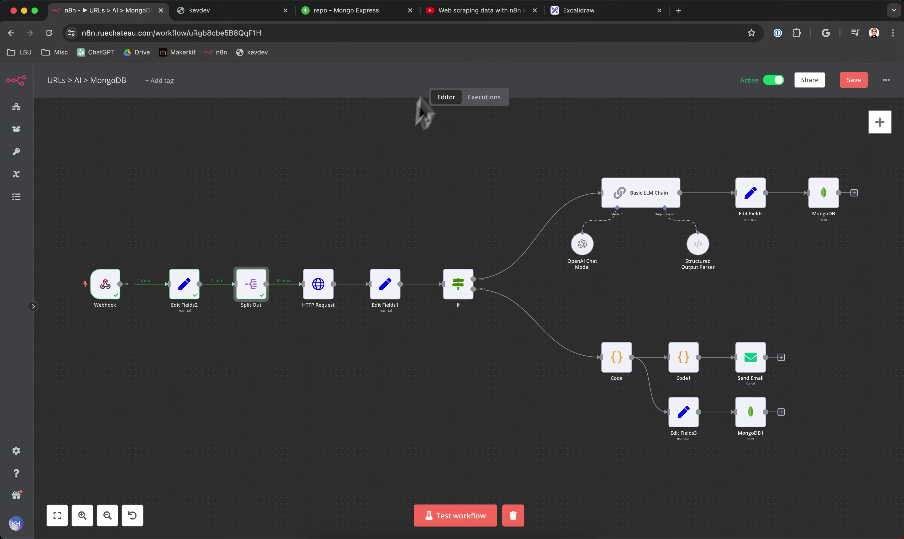
Switch to YouTube and skim the "Web scraping data with n8n and Puppeteer" video up to the part on deploying to Google Cloud Functions.
click(452, 13)
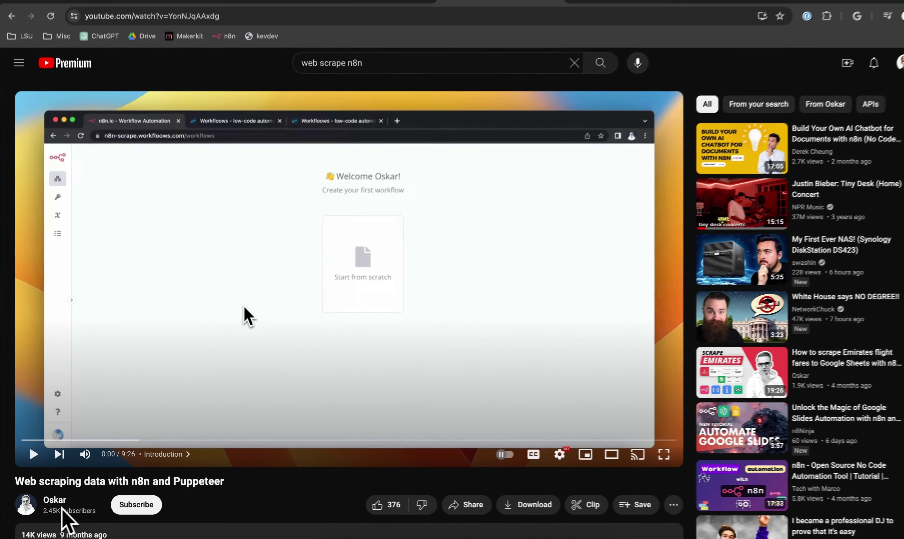
scroll(118, 530, down, 1)
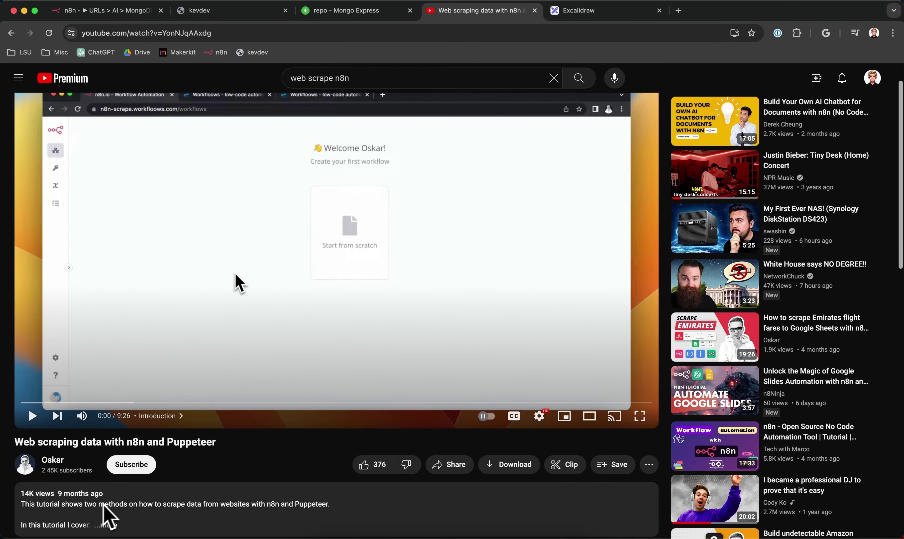
scroll(128, 510, up, 1)
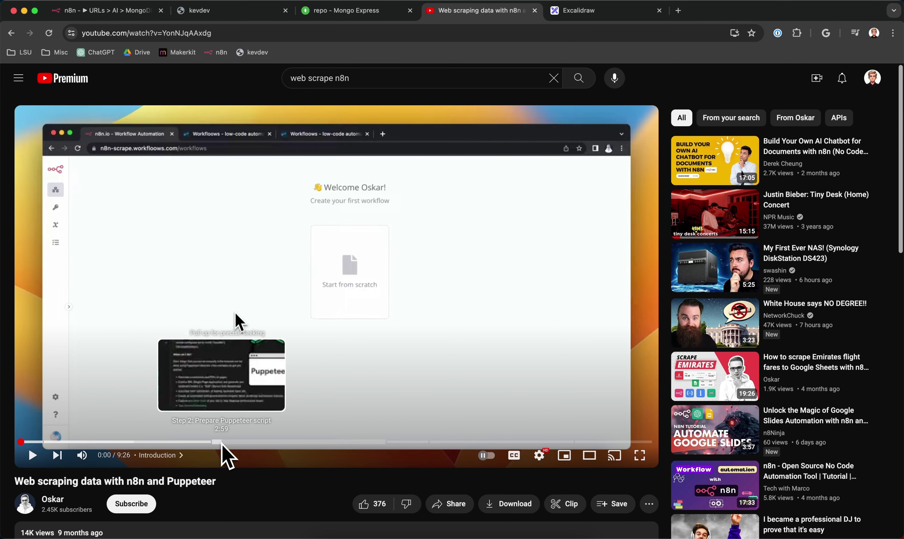
click(400, 441)
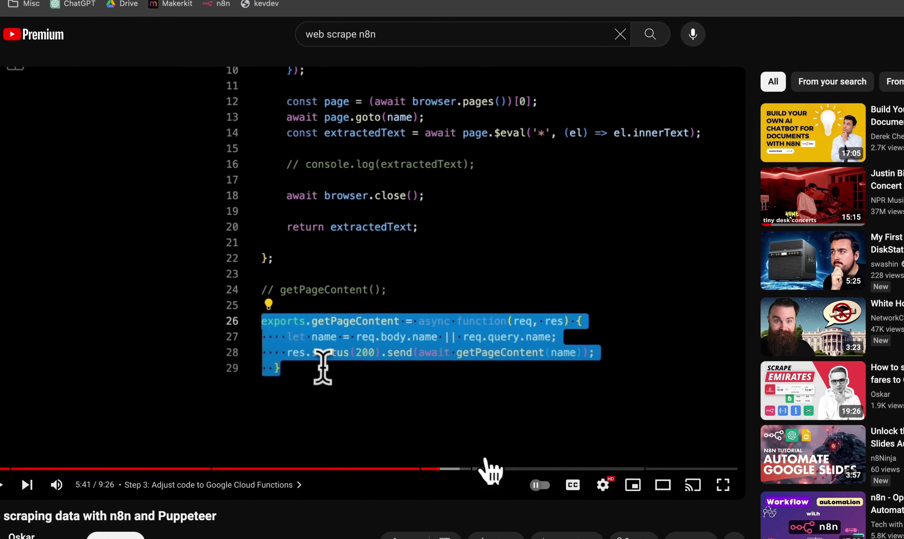
click(479, 468)
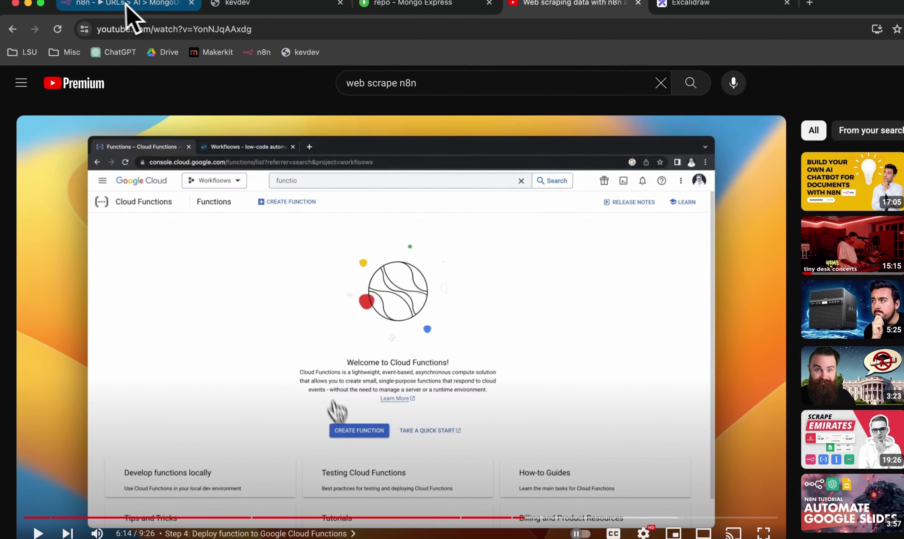
Switch back to n8n and test the HTTP Request node that calls the getPageContent cloud function for each URL.
click(132, 3)
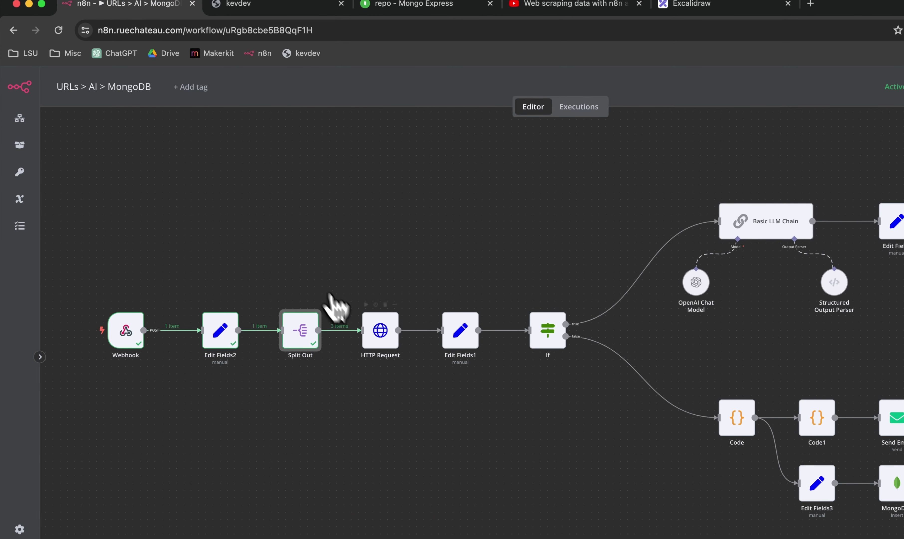
double_click(380, 343)
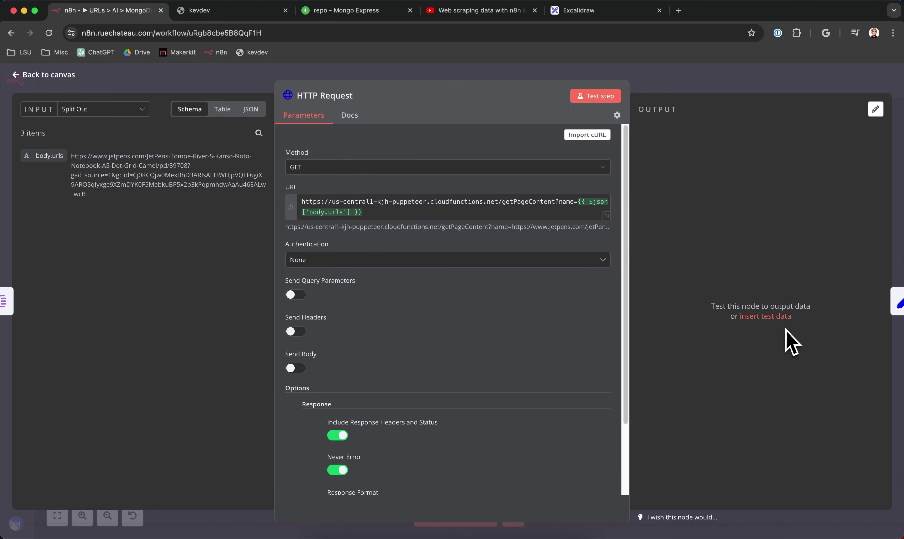
click(596, 96)
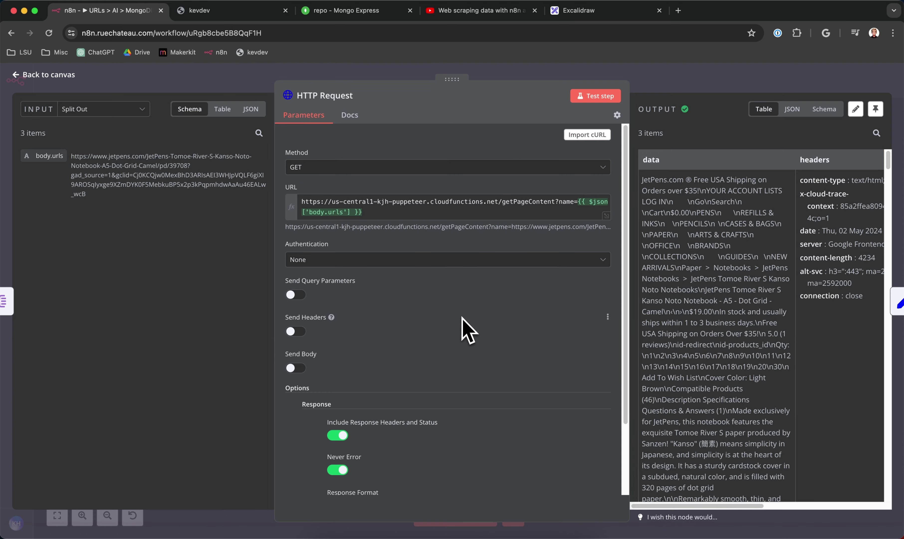
Examine the page text and headers scraped for each URL in the HTTP Request output, and return to the canvas.
scroll(675, 330, down, 10)
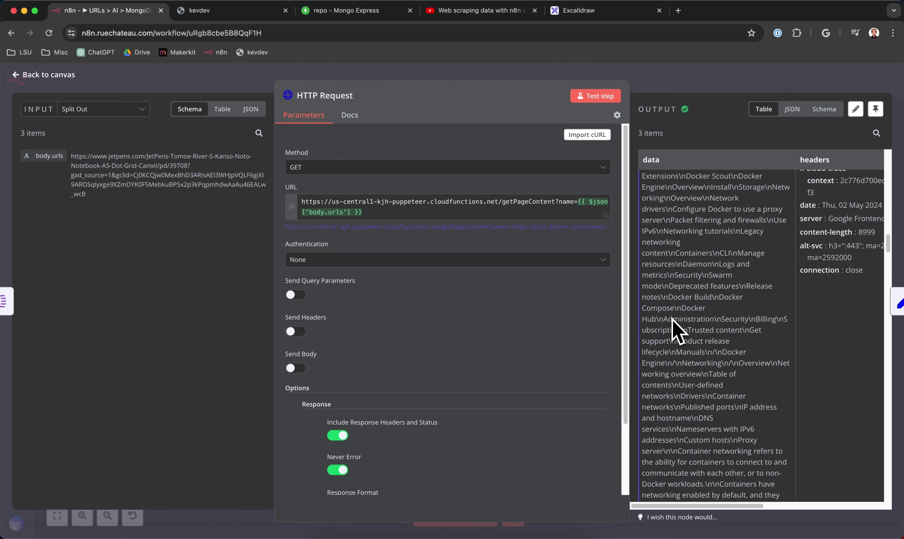
scroll(673, 319, up, 10)
scroll(672, 319, down, 7)
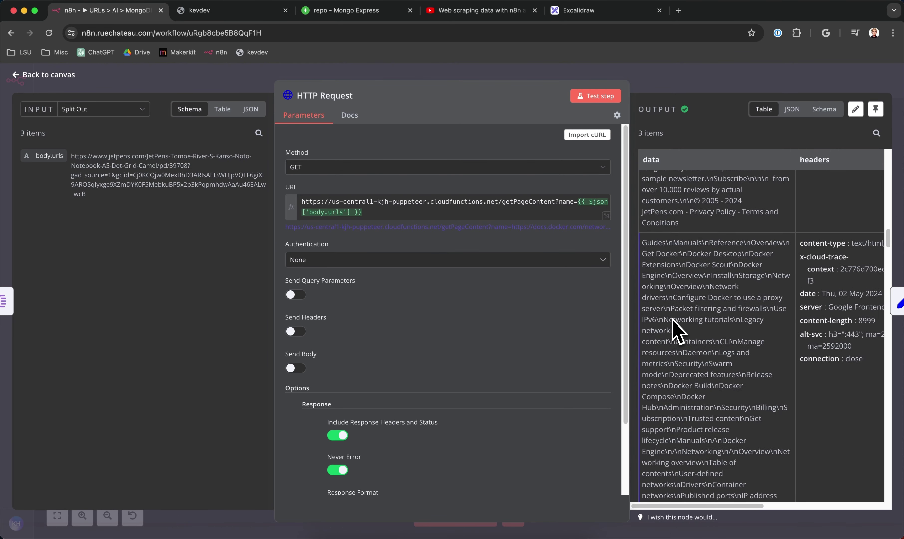
scroll(675, 332, up, 10)
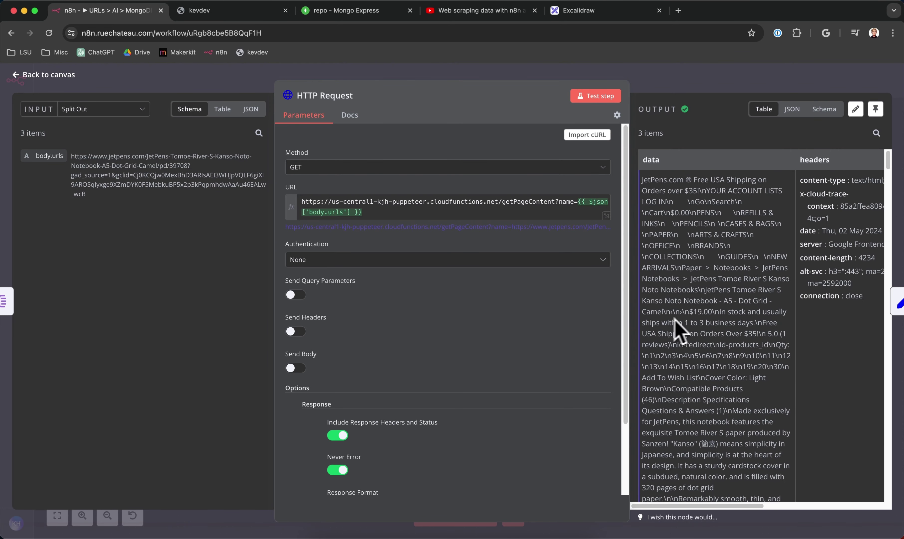
scroll(751, 333, right, 4)
scroll(750, 333, left, 4)
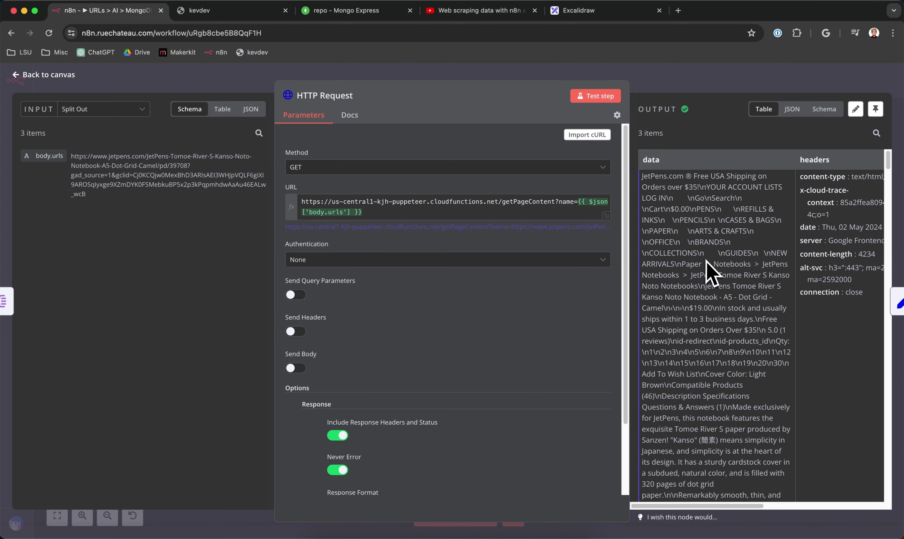
scroll(710, 273, down, 15)
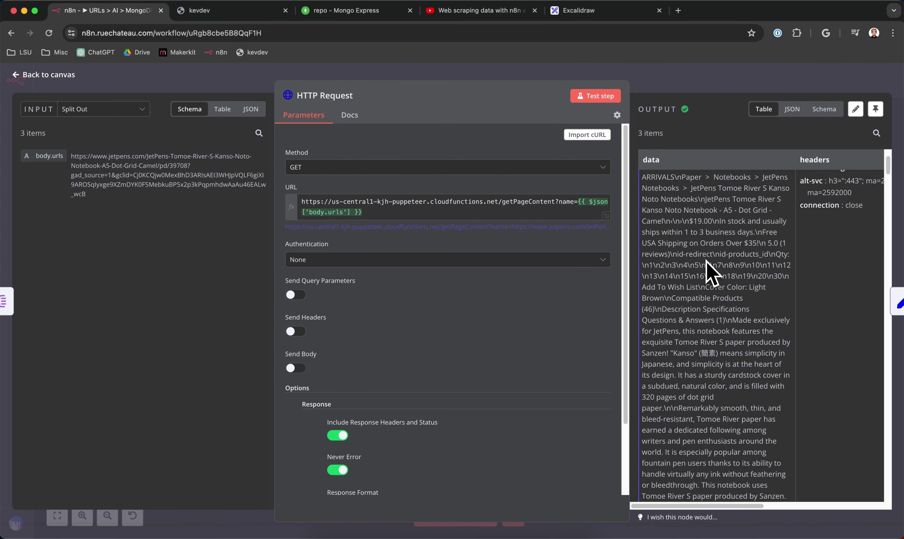
scroll(711, 273, down, 5)
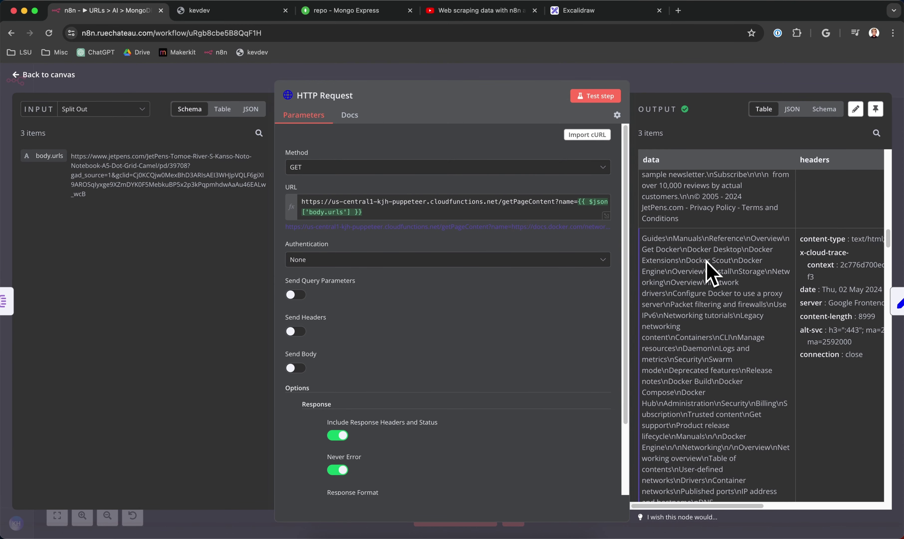
scroll(707, 314, down, 20)
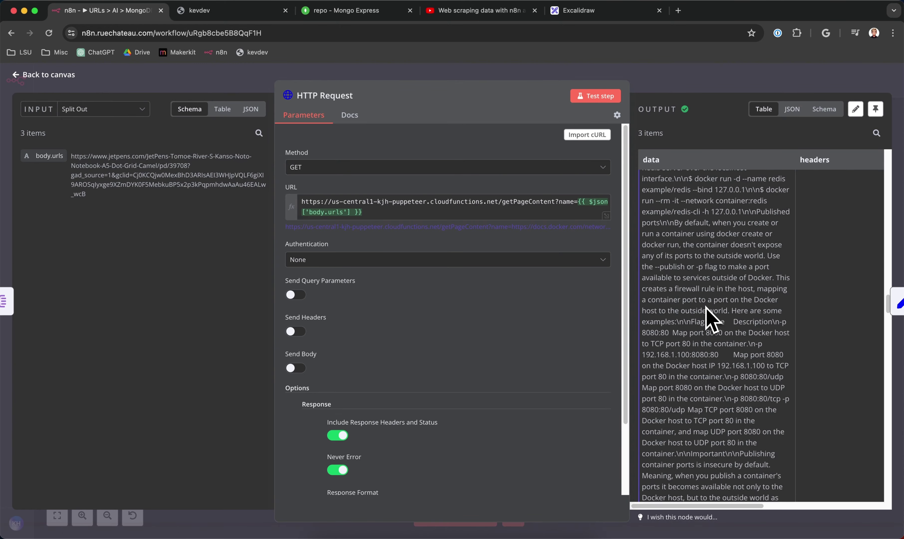
scroll(706, 308, down, 20)
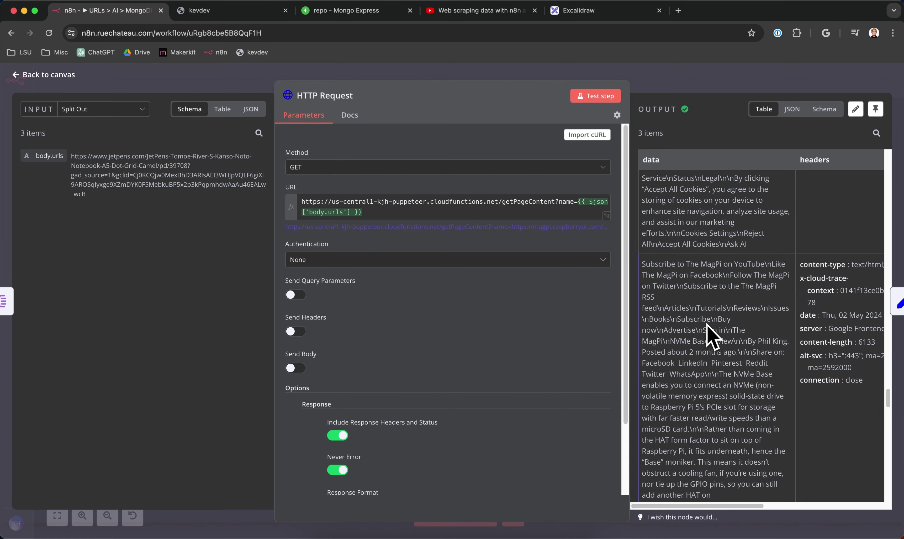
scroll(675, 309, down, 7)
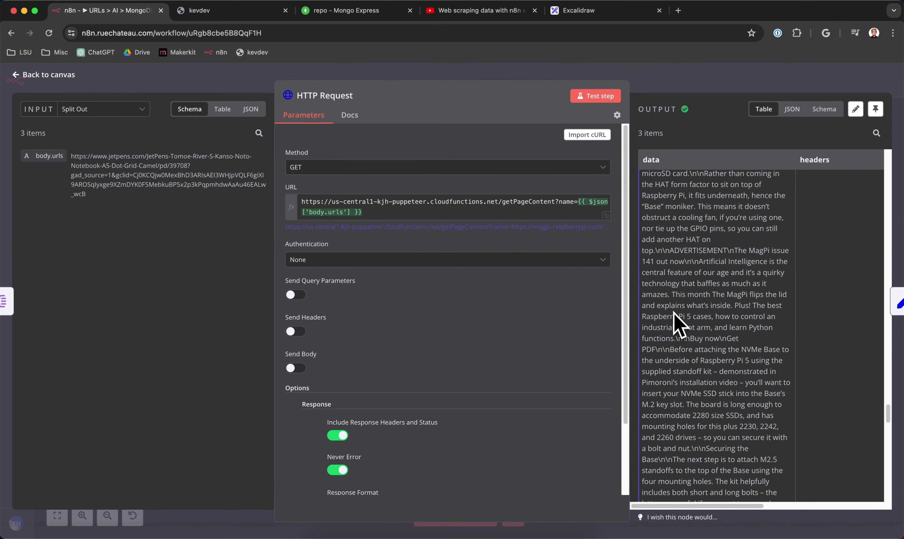
click(748, 88)
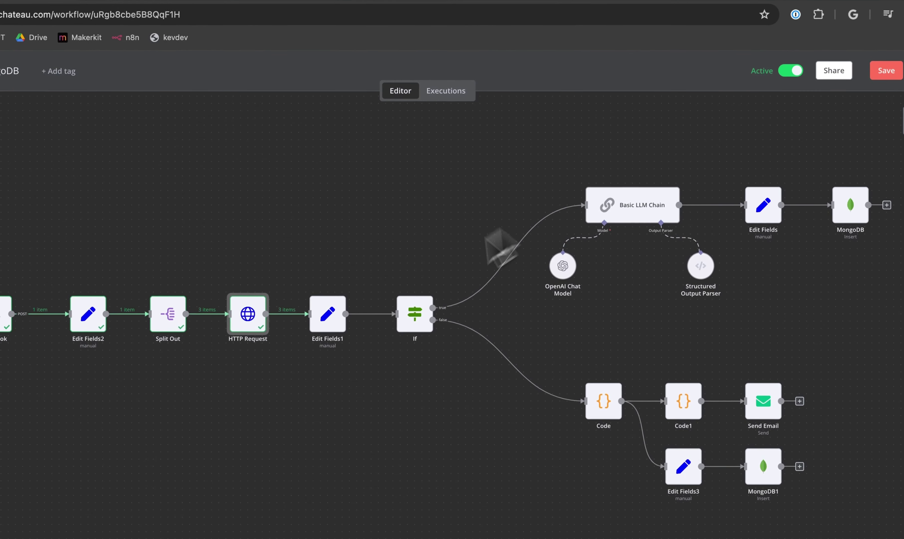
Execute the Edit Fields1 node and review its statusCode, data and arrayIndex mappings, returning to the canvas.
mouse_move(332, 301)
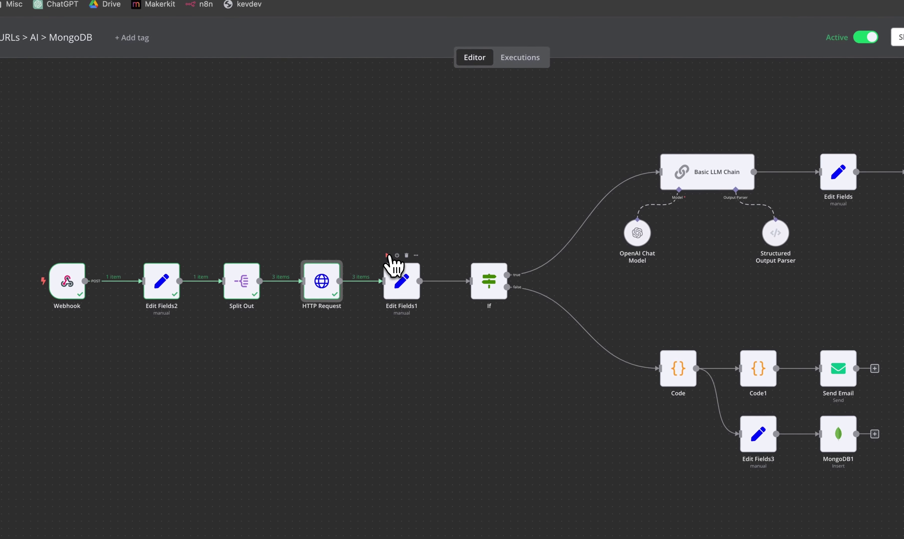
double_click(407, 304)
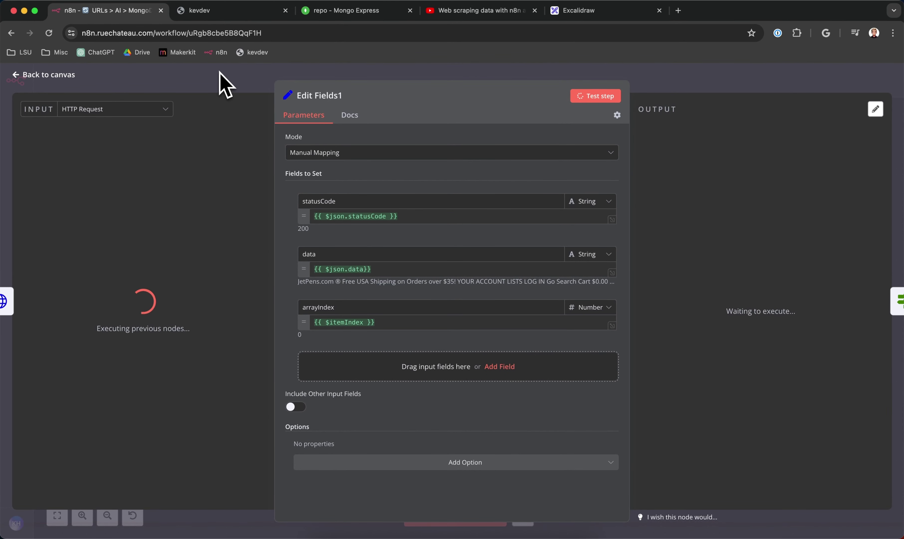
click(221, 79)
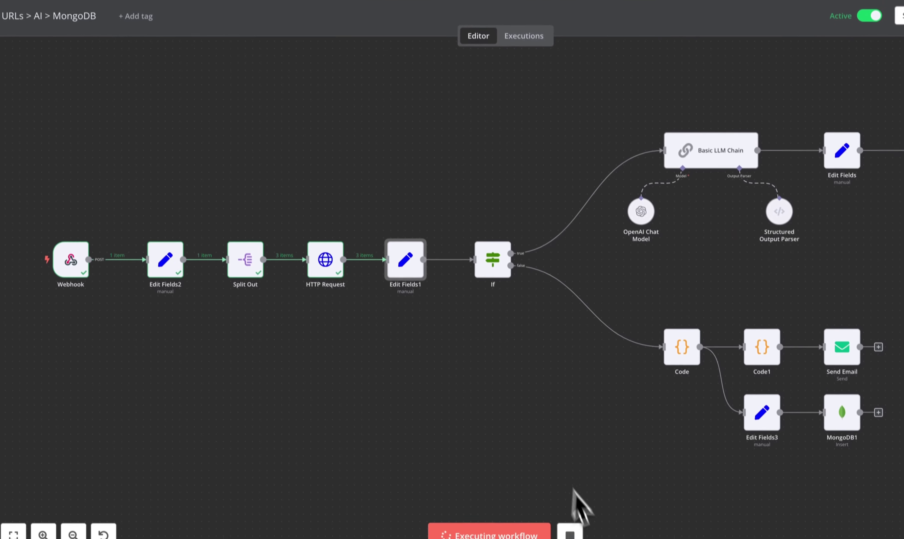
click(570, 533)
Review the If node's status code condition and the JavaScript in the Code node on its false branch.
double_click(495, 262)
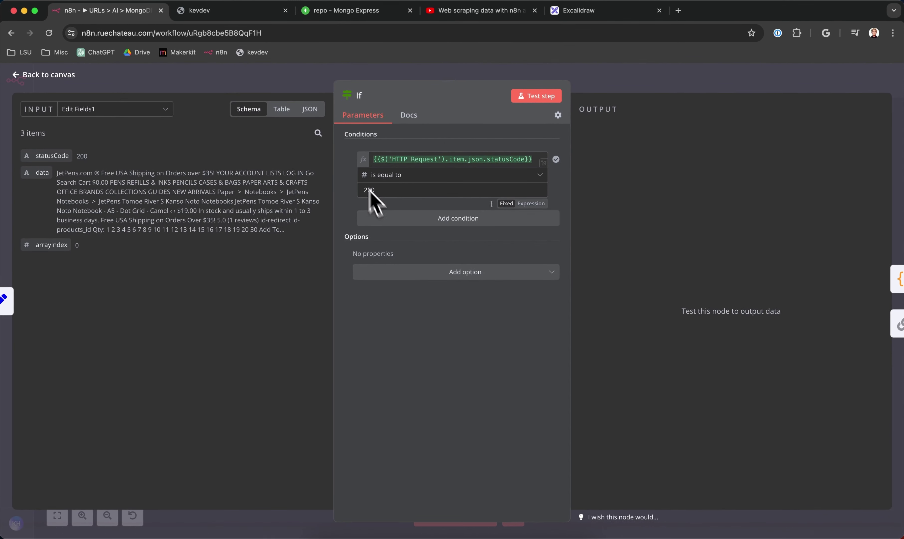
click(286, 87)
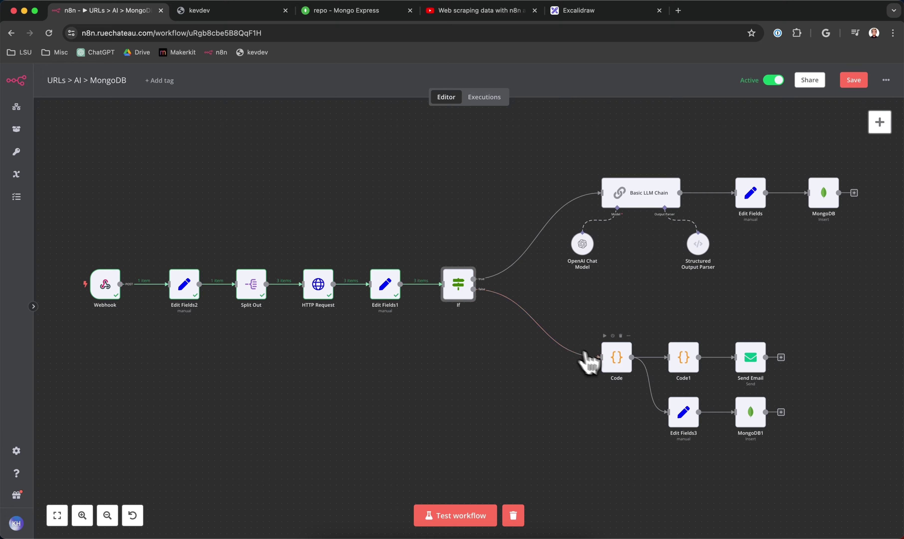
double_click(617, 358)
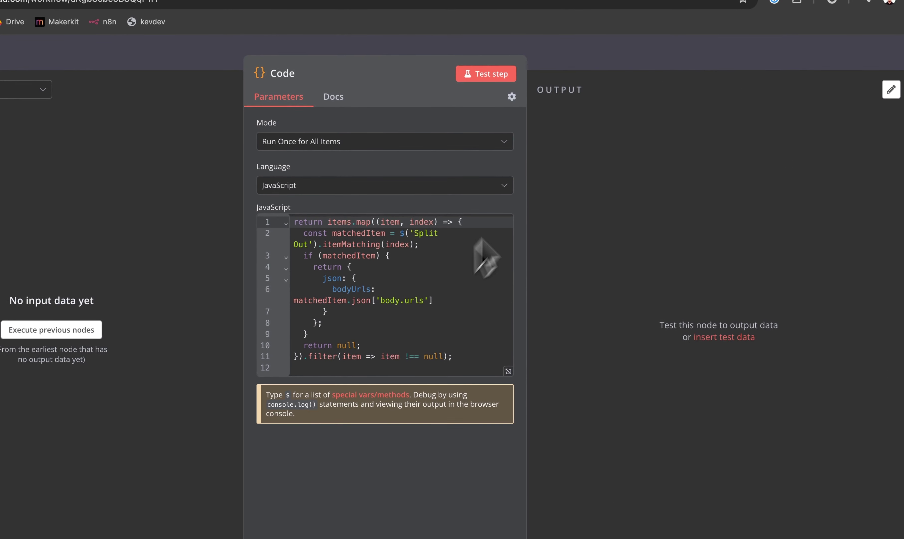
click(603, 64)
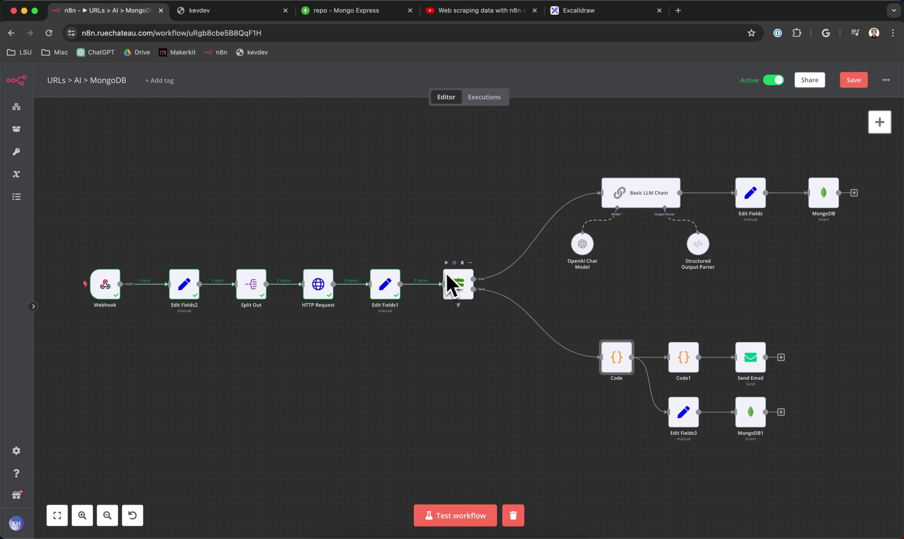
Execute the If node and inspect which branch its items take, with the AI nodes enlarged on the canvas.
click(445, 286)
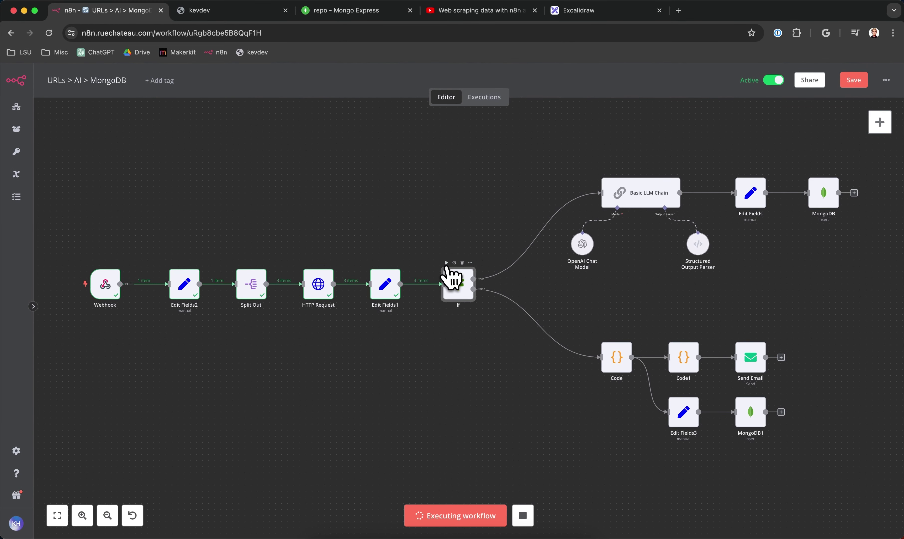
click(83, 513)
click(84, 513)
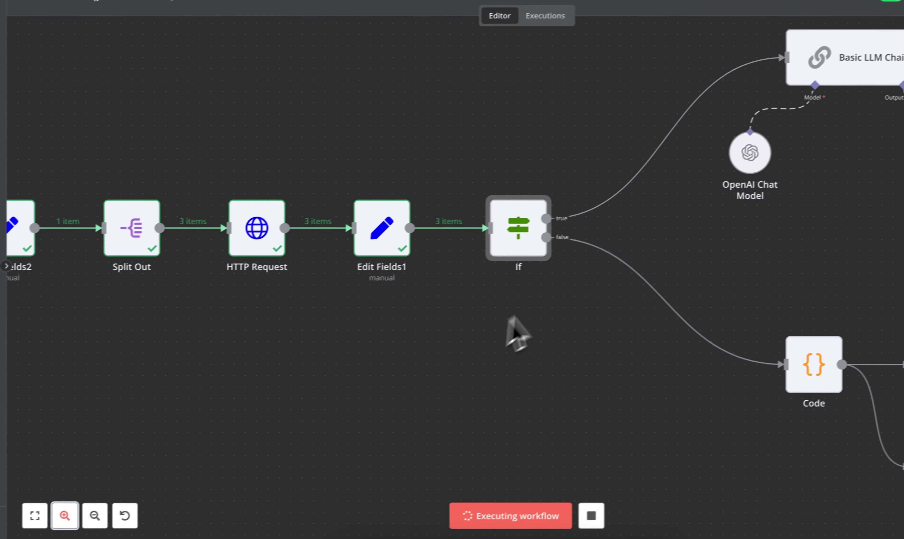
scroll(514, 319, right, 10)
scroll(554, 364, right, 3)
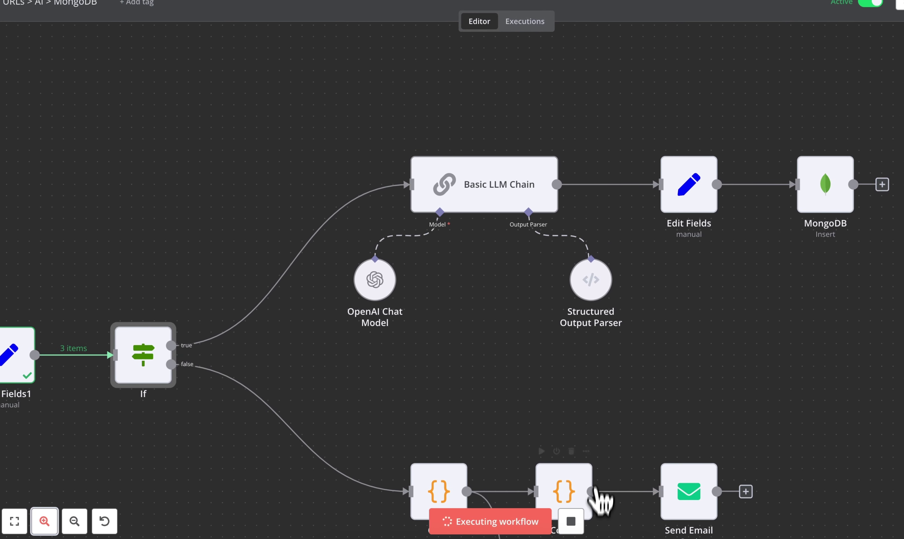
click(570, 521)
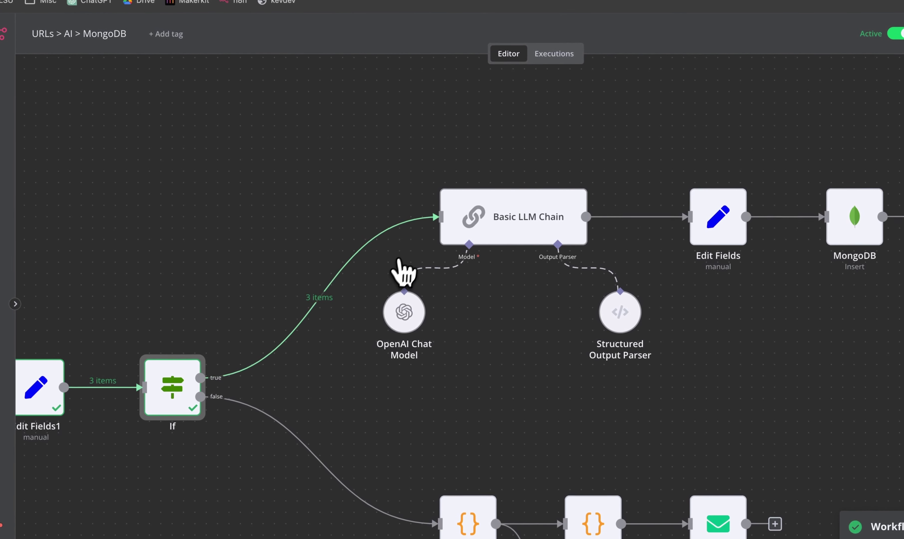
Review the Basic LLM Chain prompt and its {{ $json.data }} preview, and check which model the OpenAI Chat Model node uses.
double_click(511, 218)
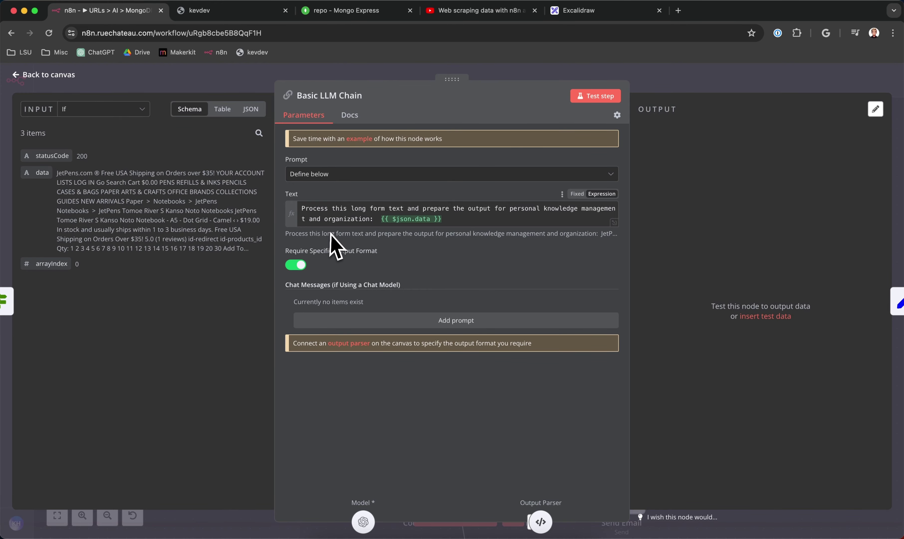
drag(374, 221, 305, 196)
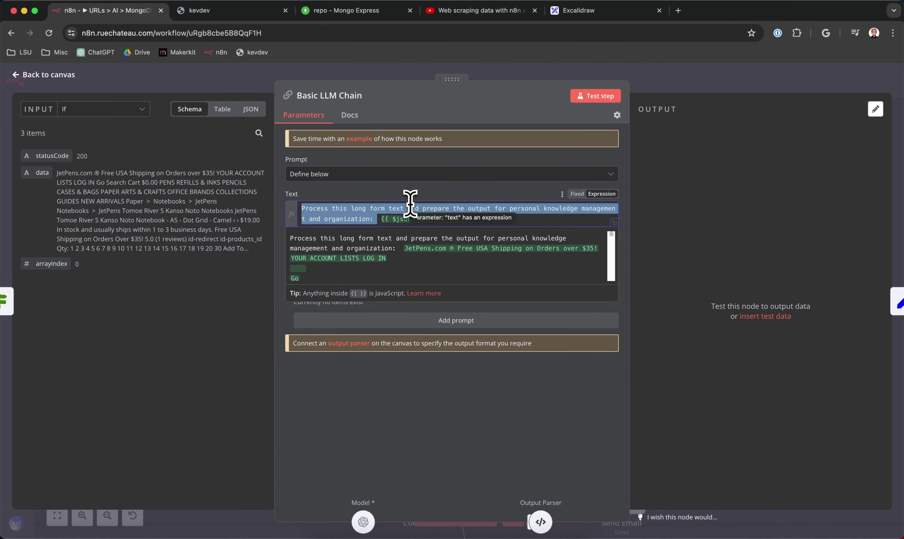
click(390, 211)
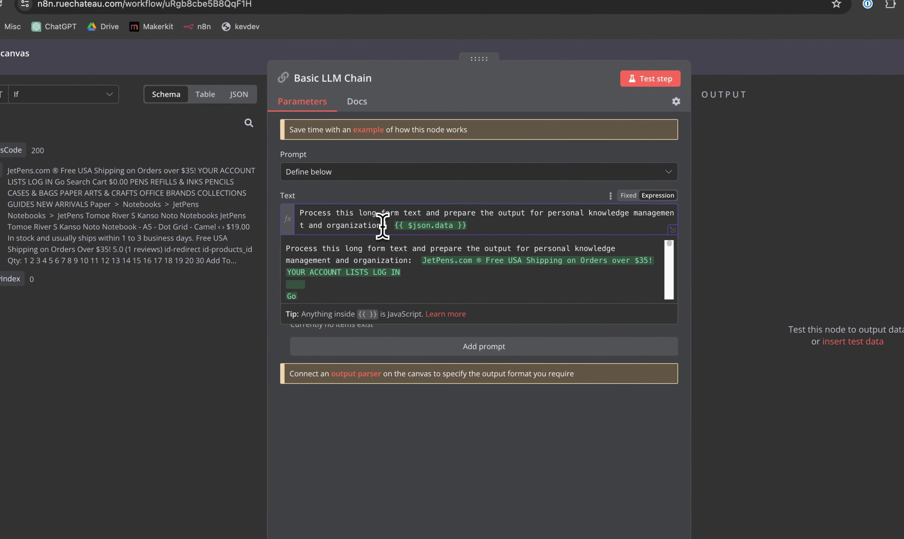
click(421, 225)
scroll(438, 263, down, 10)
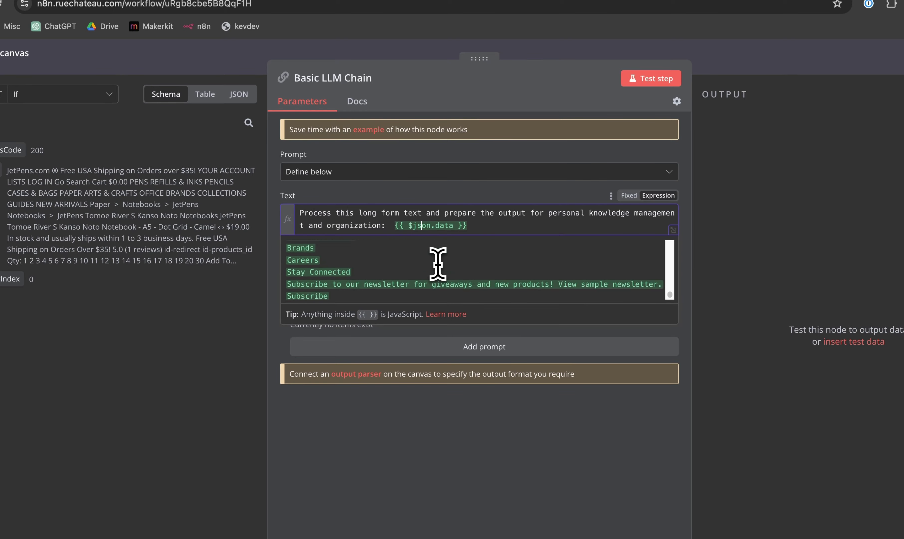
scroll(438, 263, up, 15)
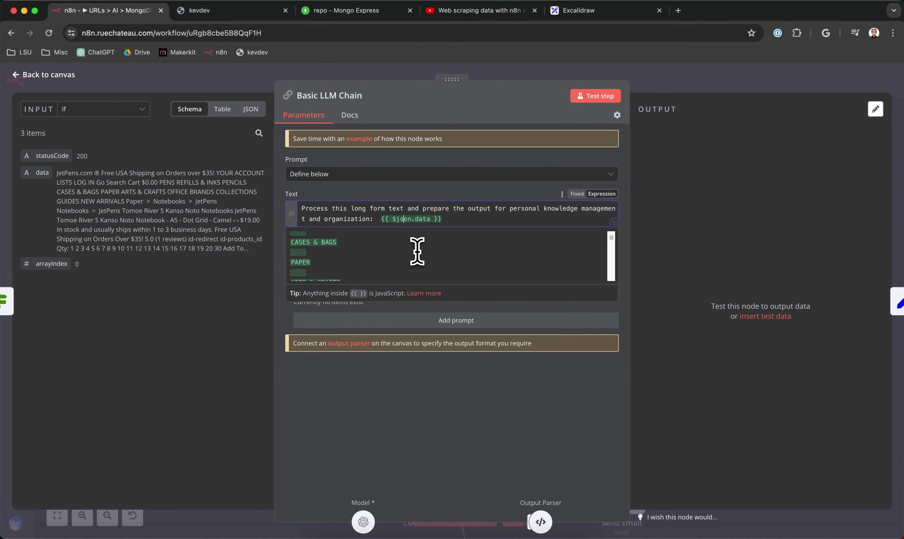
click(373, 78)
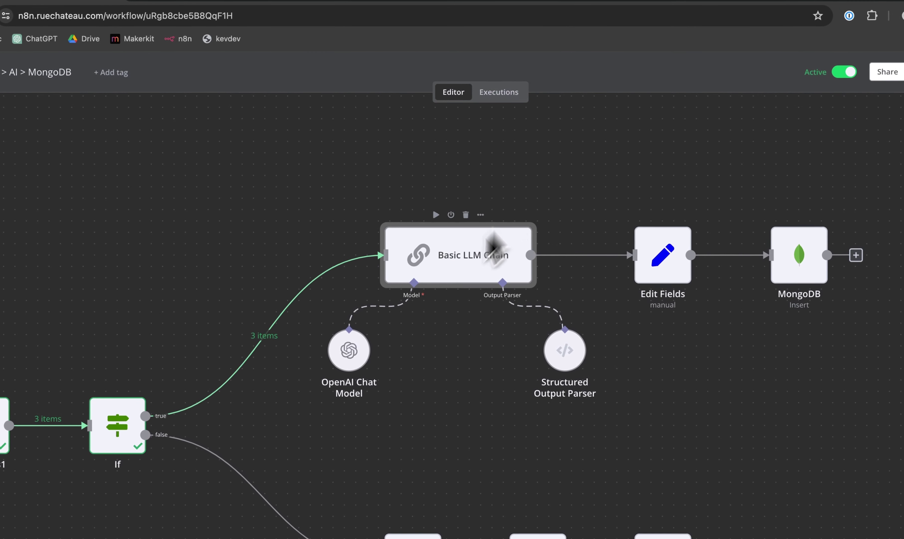
double_click(357, 363)
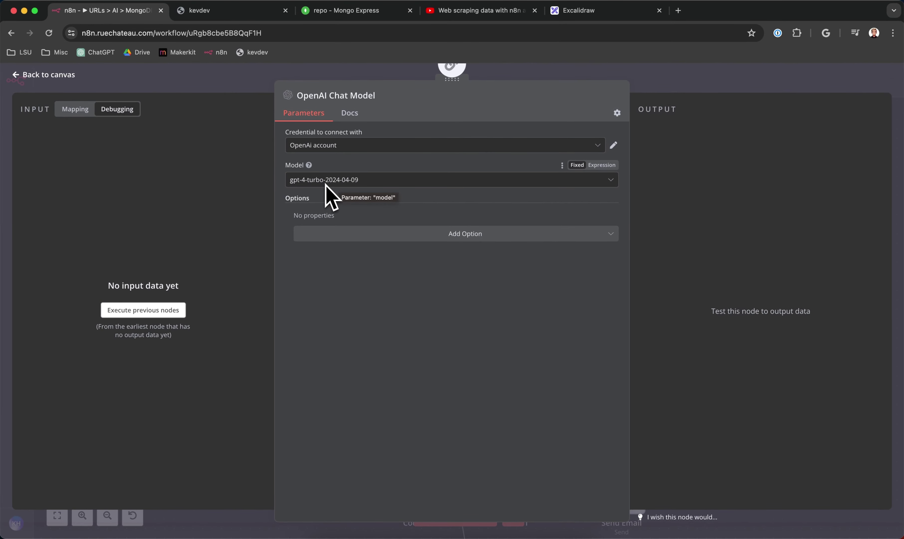
click(223, 84)
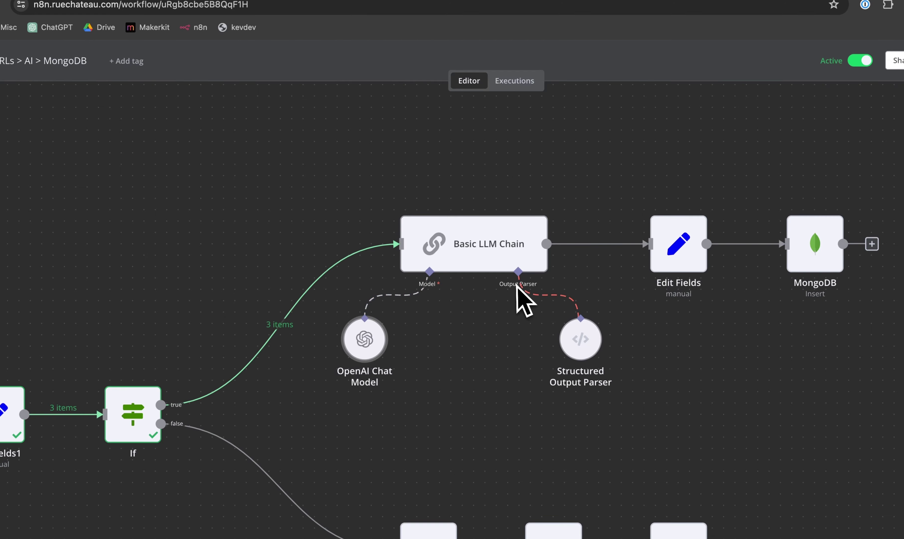
Open the Structured Output Parser node and read through its JSON schema from the title field to the suggested actions.
double_click(583, 347)
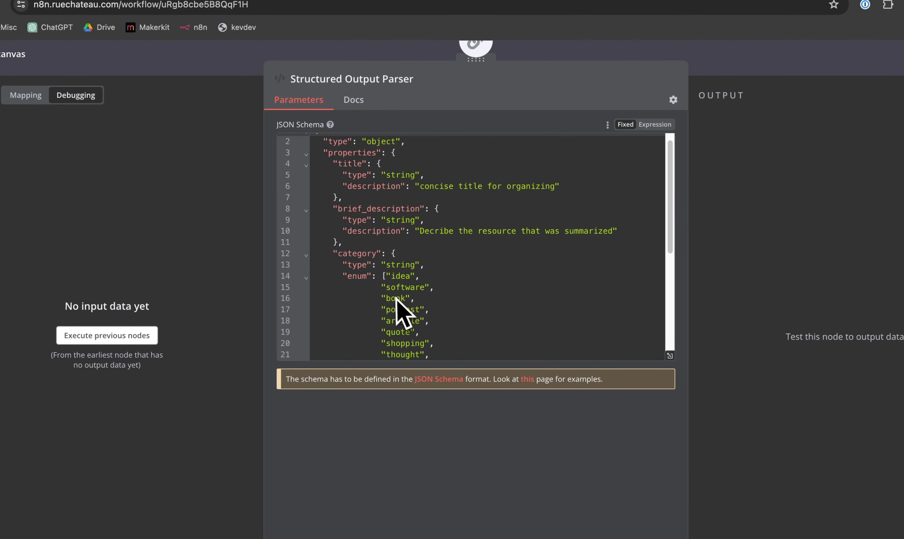
scroll(398, 309, down, 4)
scroll(396, 306, down, 3)
scroll(396, 306, up, 6)
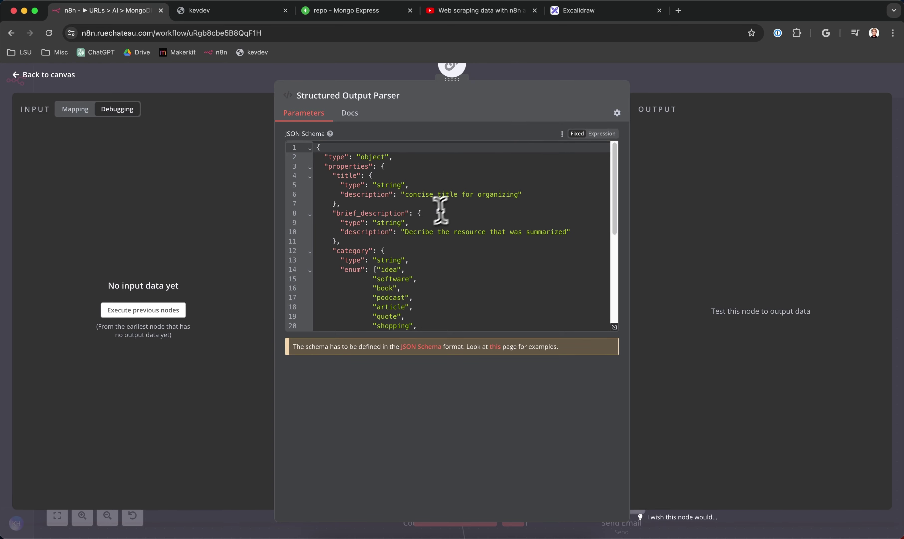
scroll(396, 258, down, 6)
scroll(397, 259, up, 3)
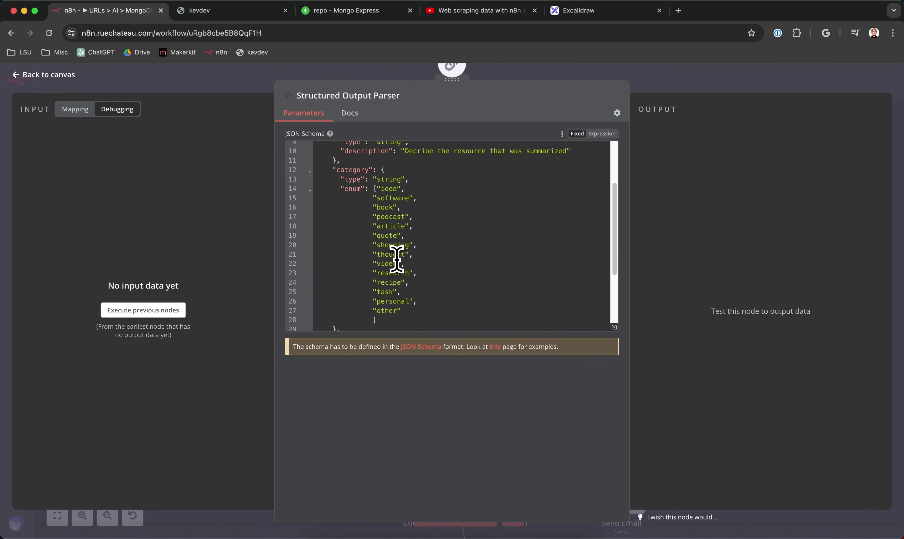
scroll(397, 259, down, 4)
scroll(390, 253, up, 7)
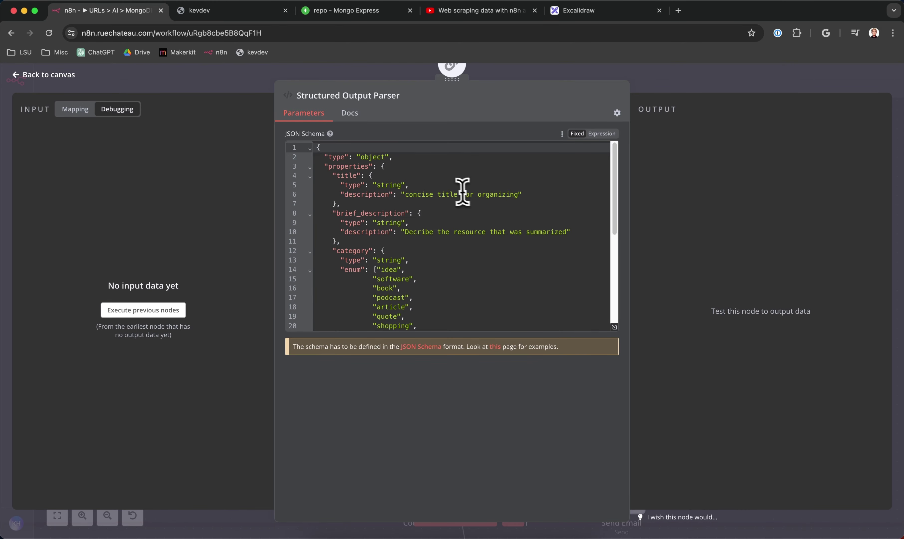
scroll(551, 244, down, 3)
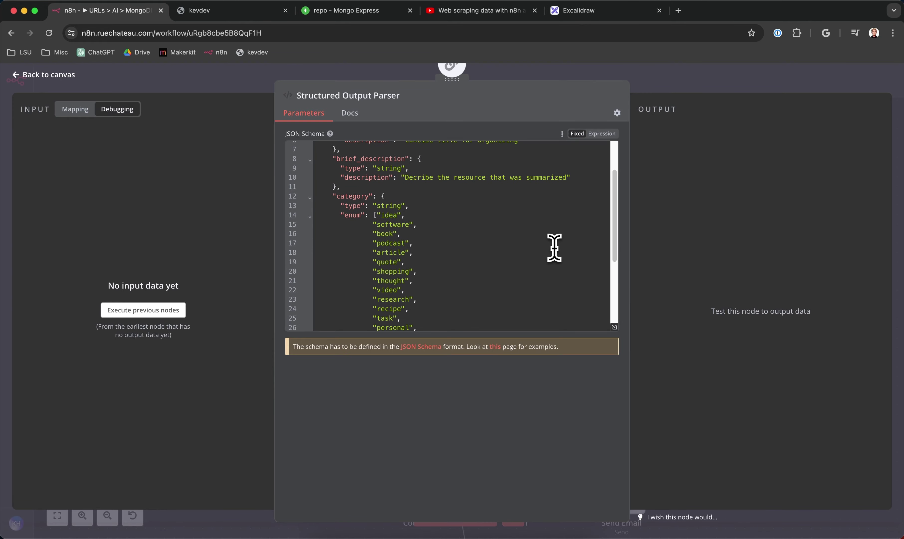
Examine the category enum, classification_tags and suggested_actions definitions in the parser schema, and return to the canvas.
drag(373, 189, 417, 319)
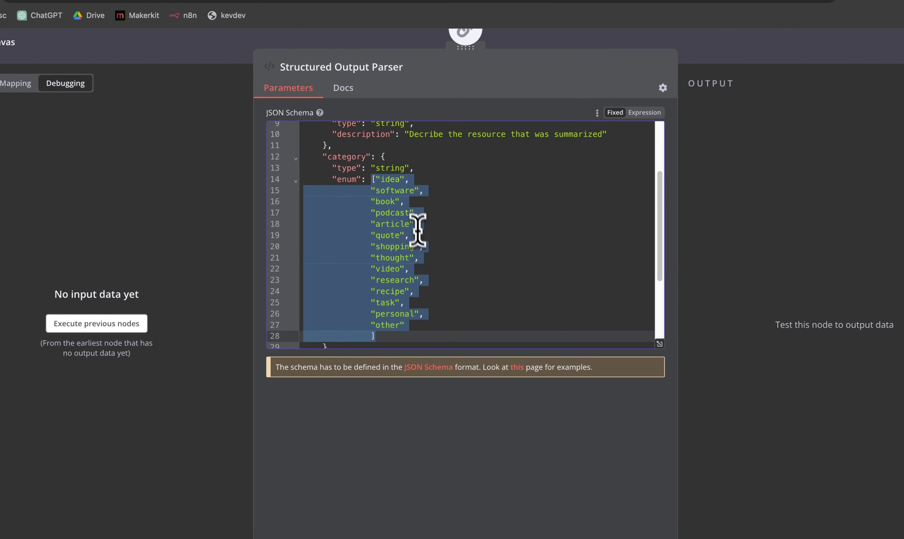
scroll(414, 217, down, 4)
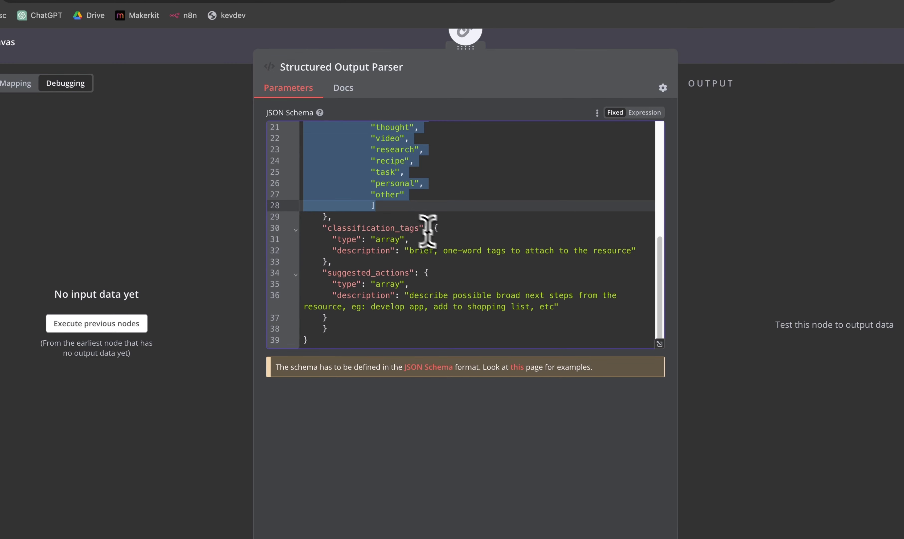
drag(453, 250, 309, 230)
click(390, 239)
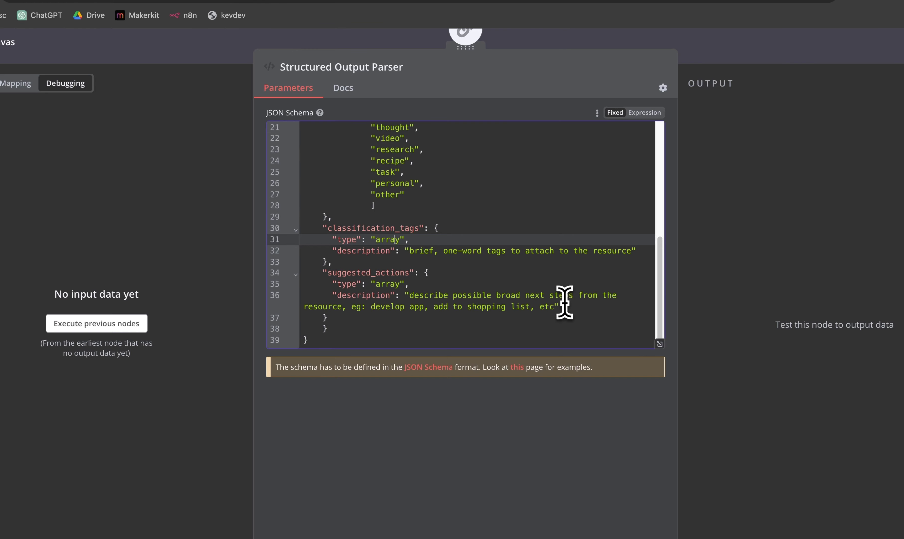
drag(569, 303, 308, 273)
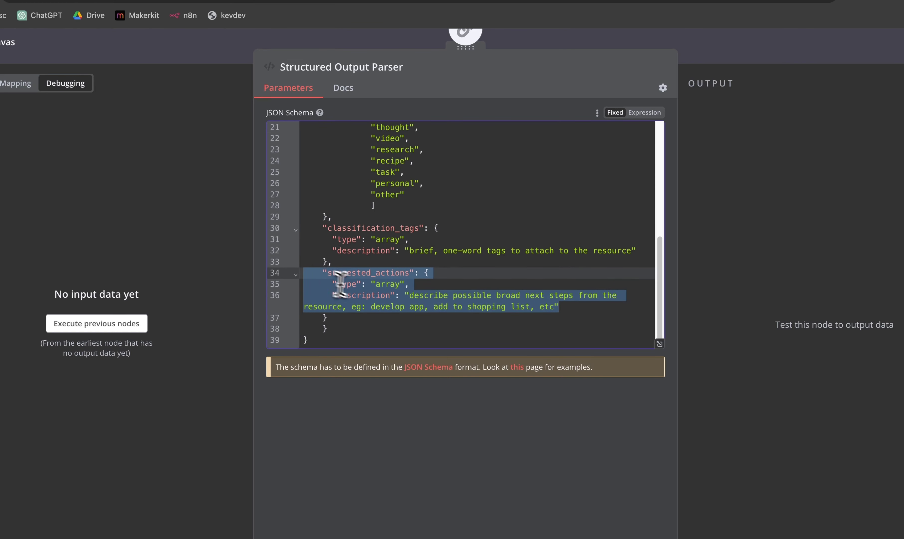
click(362, 295)
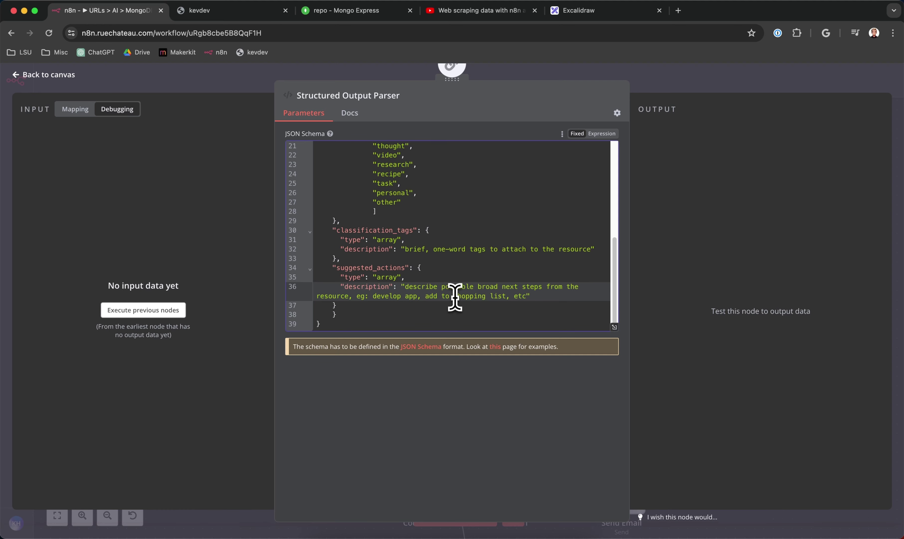
click(442, 305)
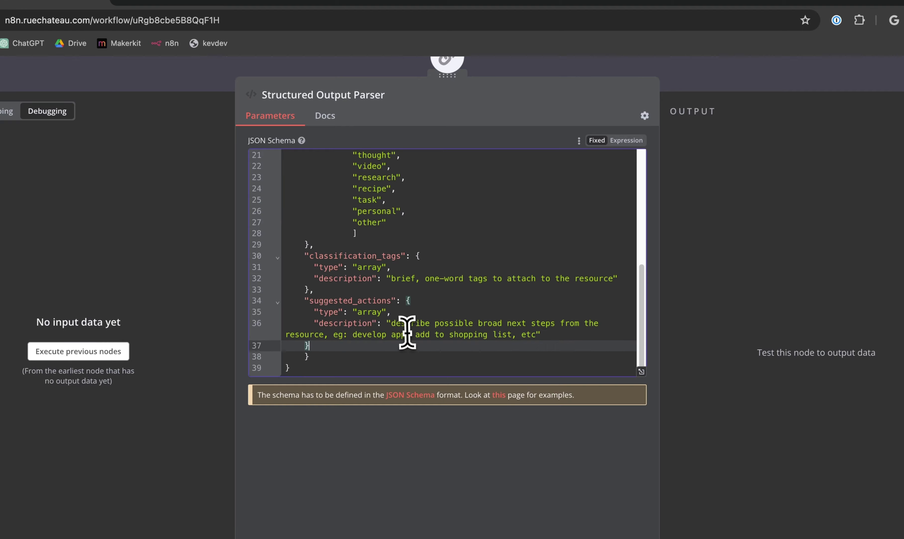
click(689, 83)
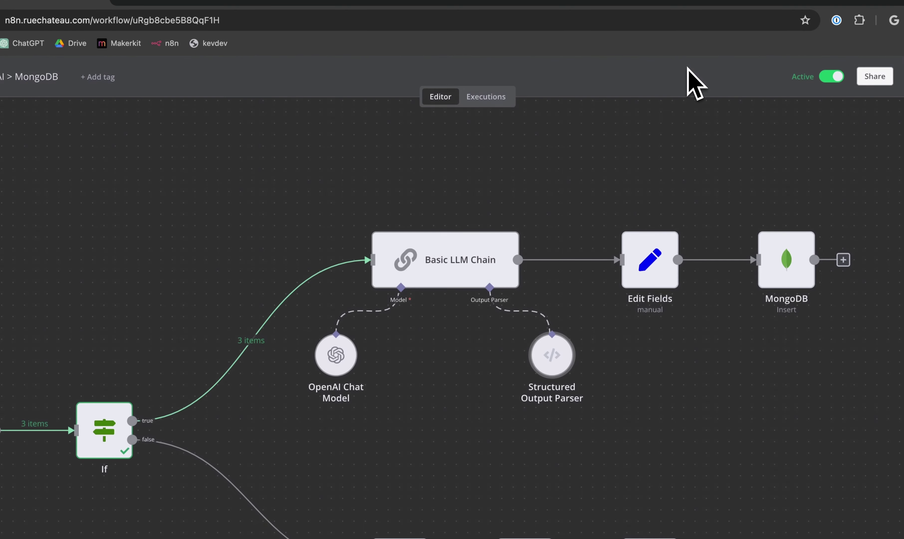
Execute the Basic LLM Chain node, dismiss the error notification, and run the node again.
mouse_move(425, 228)
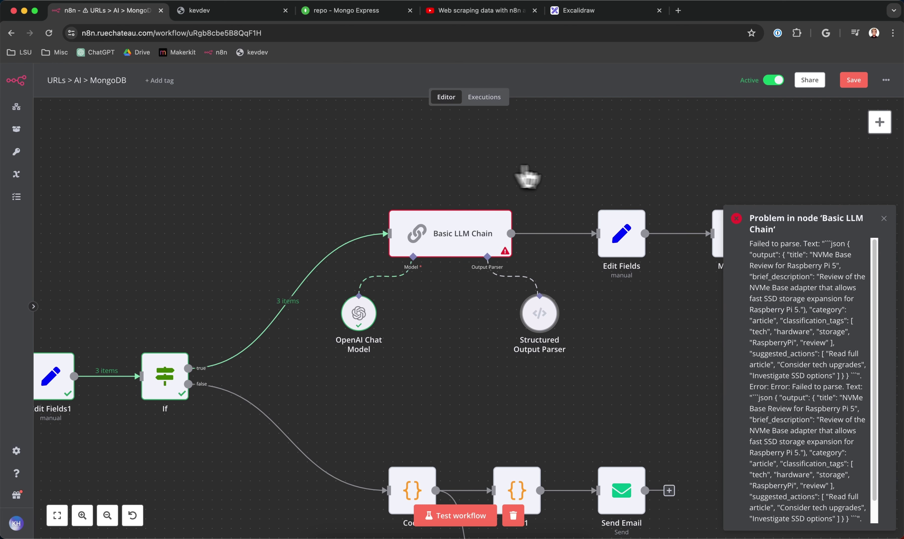
click(883, 218)
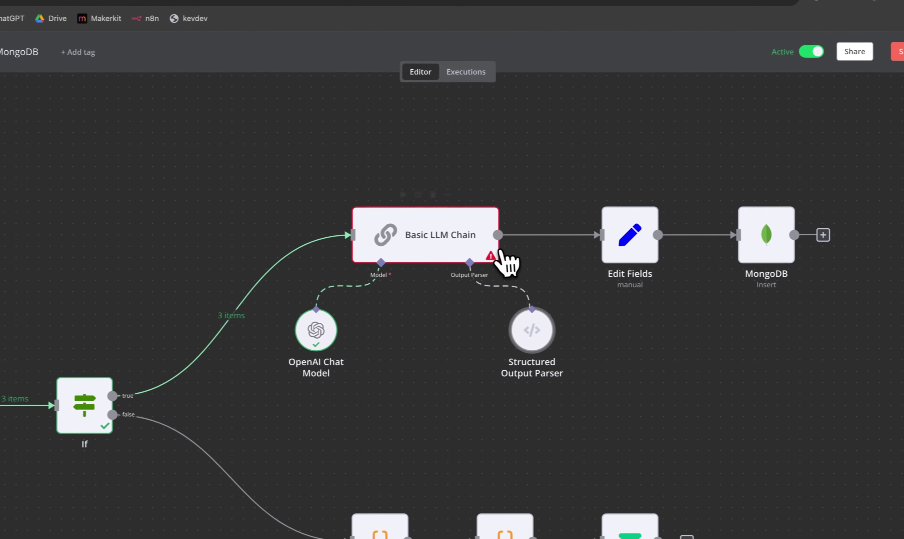
mouse_move(458, 249)
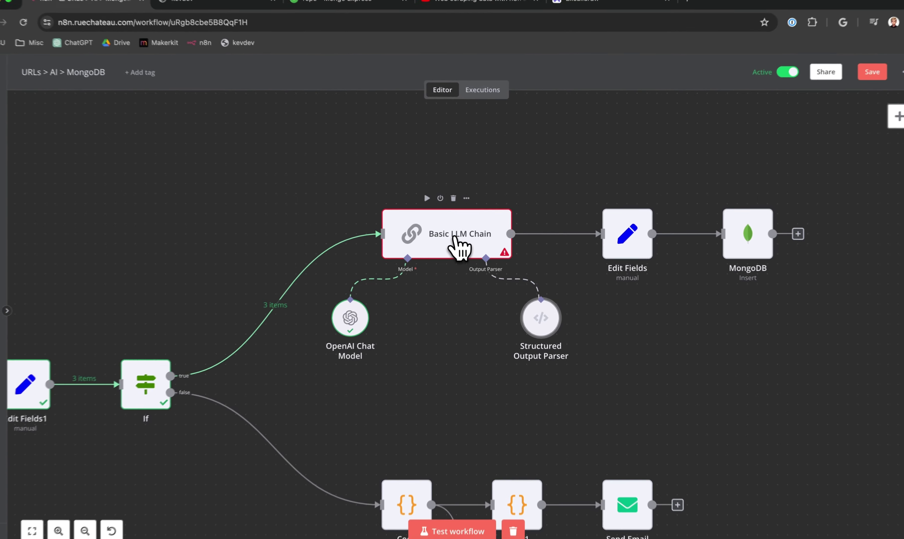
mouse_move(517, 291)
mouse_move(473, 256)
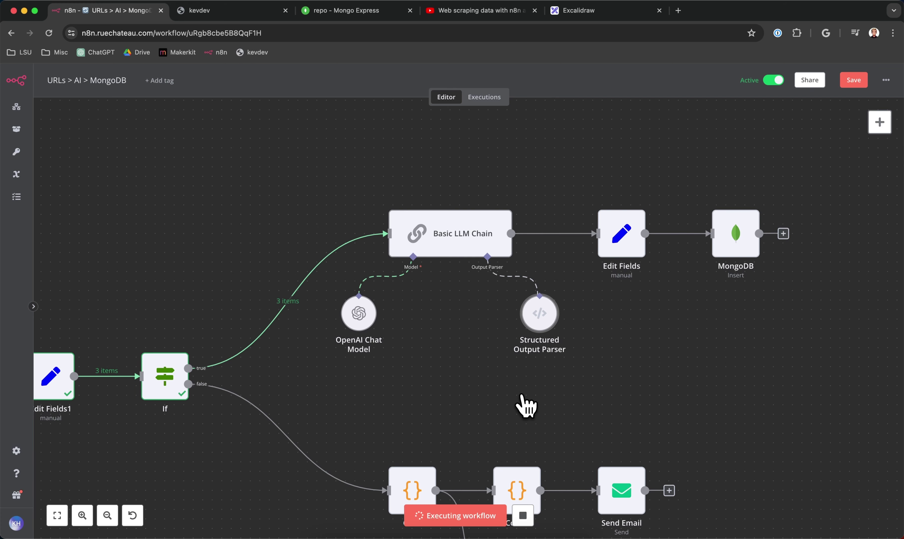
click(523, 515)
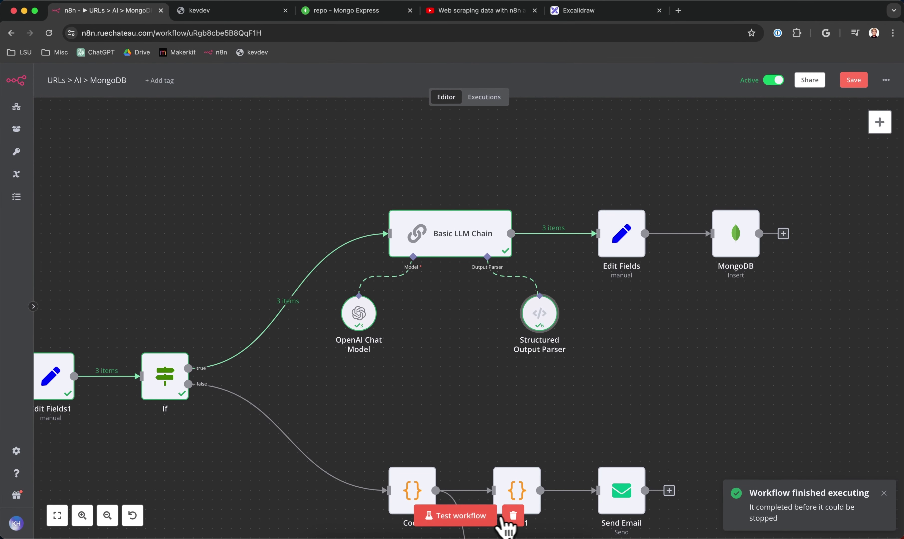
Open the Basic LLM Chain node, widen its output area, and read the structured title, description, category, tags and suggested actions for each item.
double_click(455, 249)
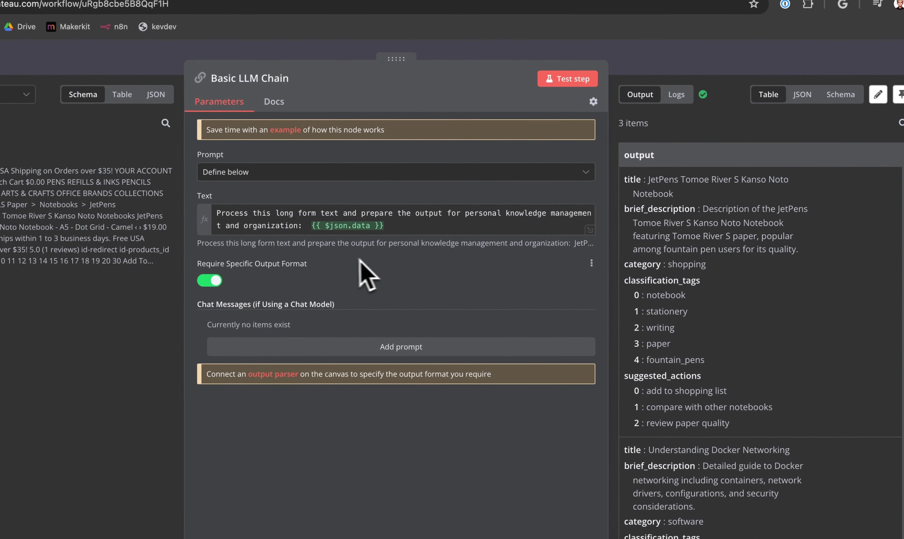
drag(611, 153, 490, 172)
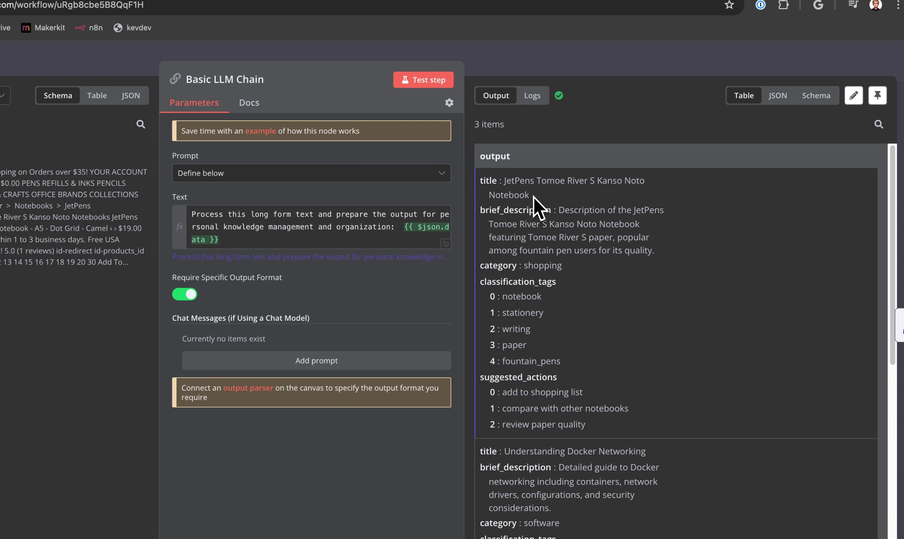
drag(534, 199, 501, 179)
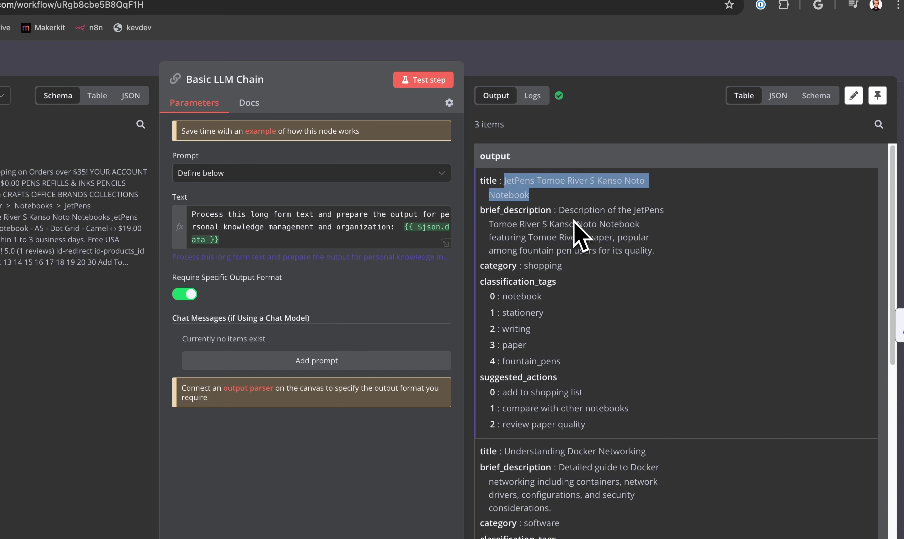
click(604, 207)
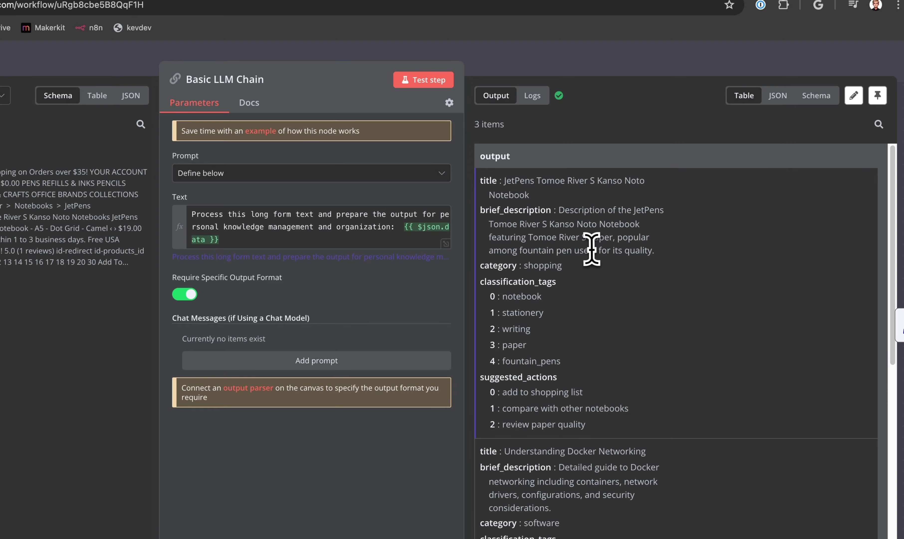
scroll(592, 252, down, 1)
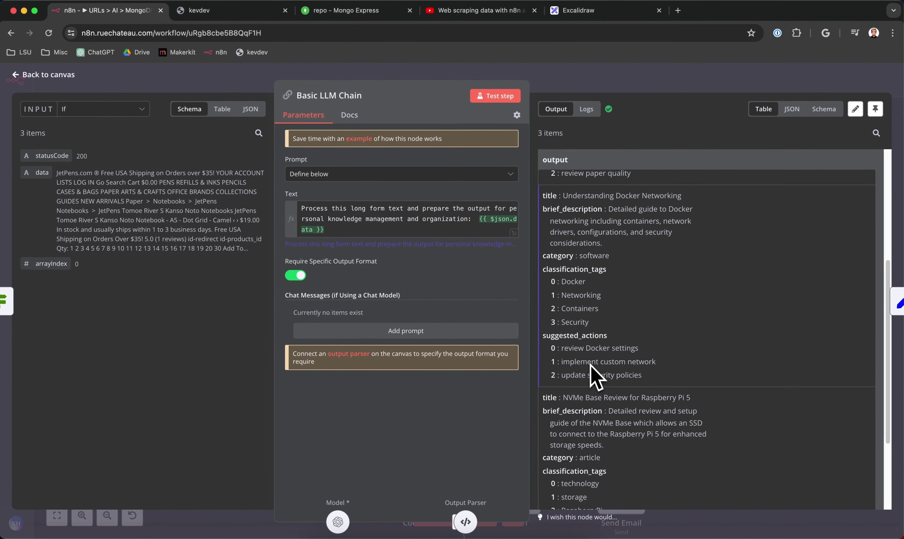
scroll(590, 374, down, 5)
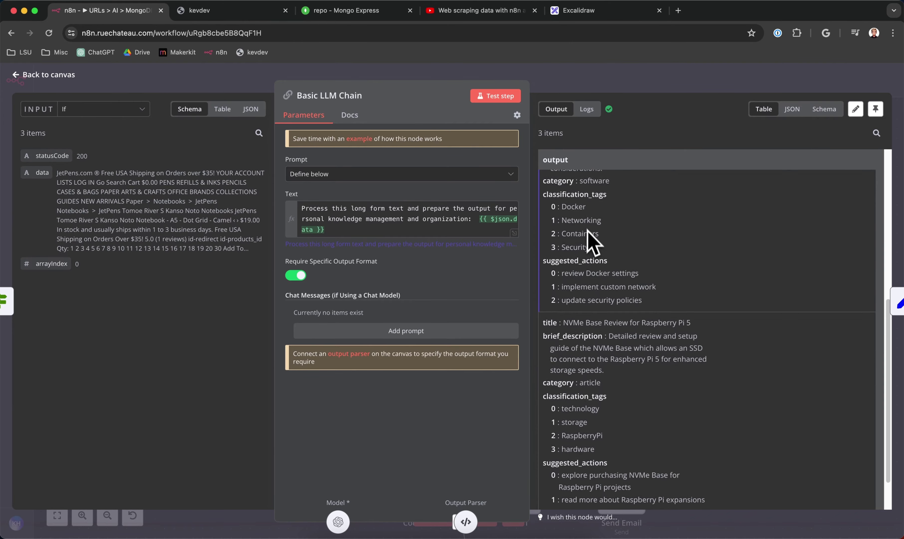
key(Escape)
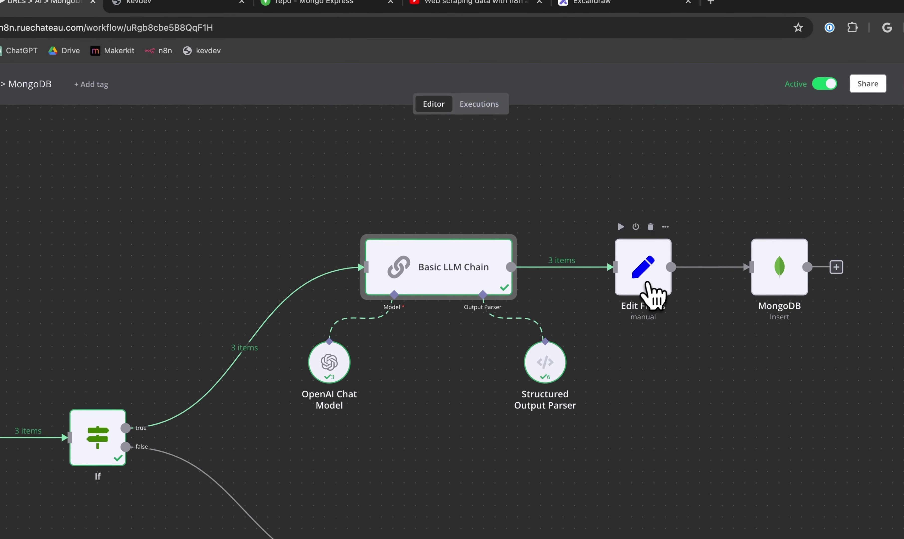
Review the Edit Fields node's mappings from description through url and timestamp, and return to the canvas.
double_click(644, 281)
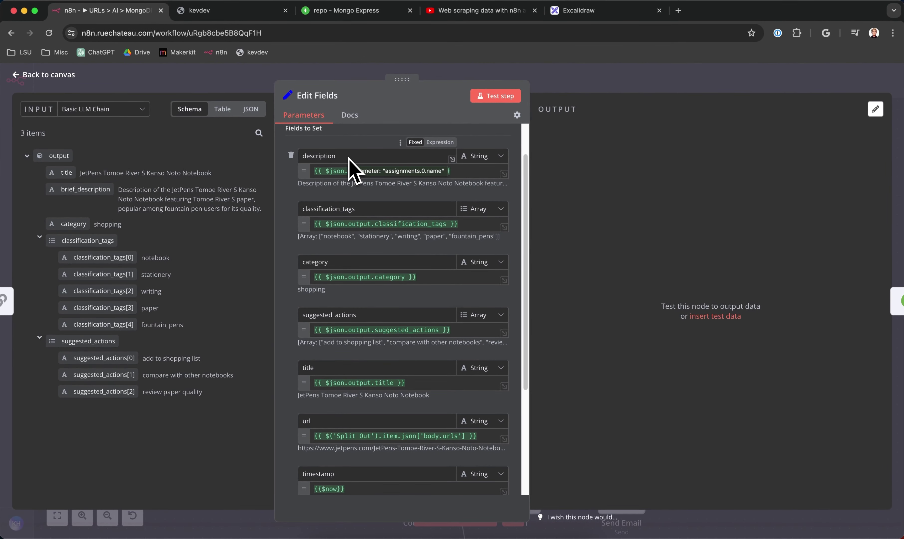
scroll(358, 173, down, 5)
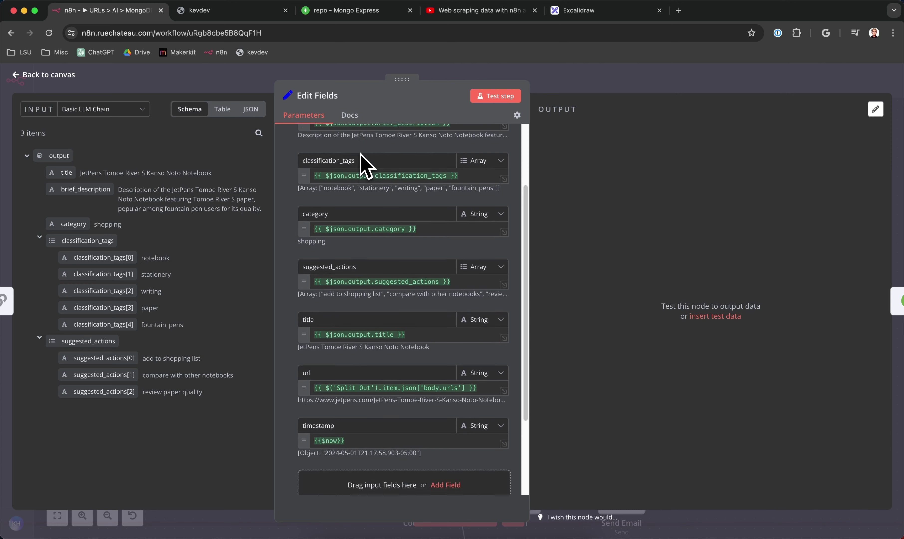
scroll(362, 188, up, 7)
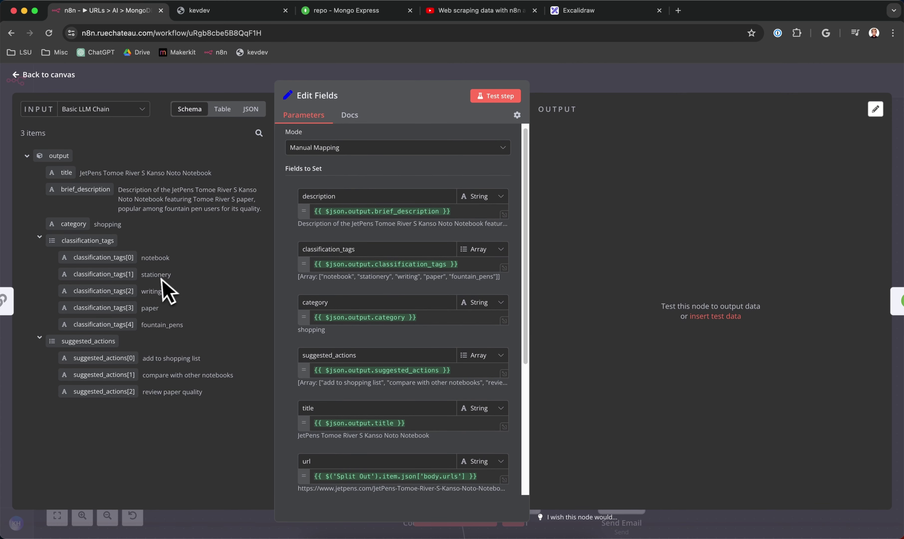
scroll(413, 323, down, 8)
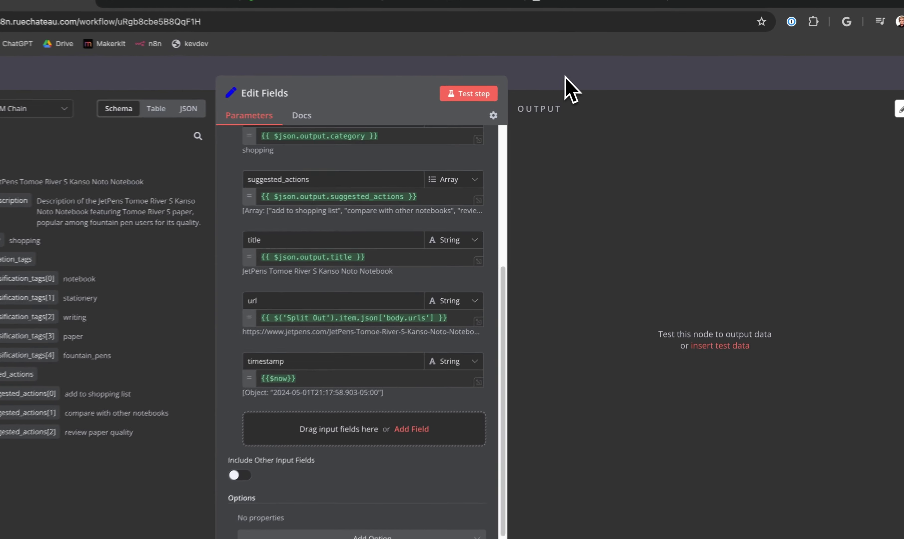
click(565, 76)
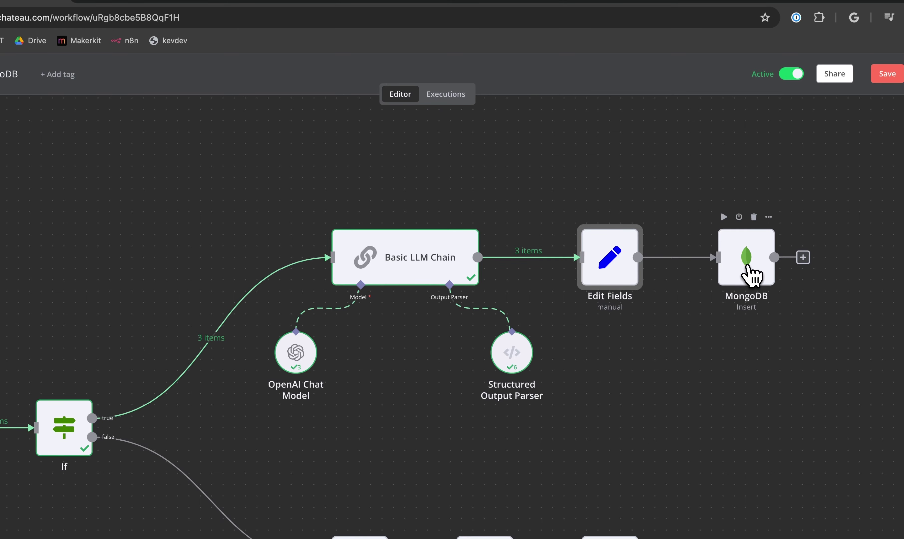
Check the MongoDB node's Insert operation, repo collection and field list, execute the node, and return to the canvas.
double_click(748, 274)
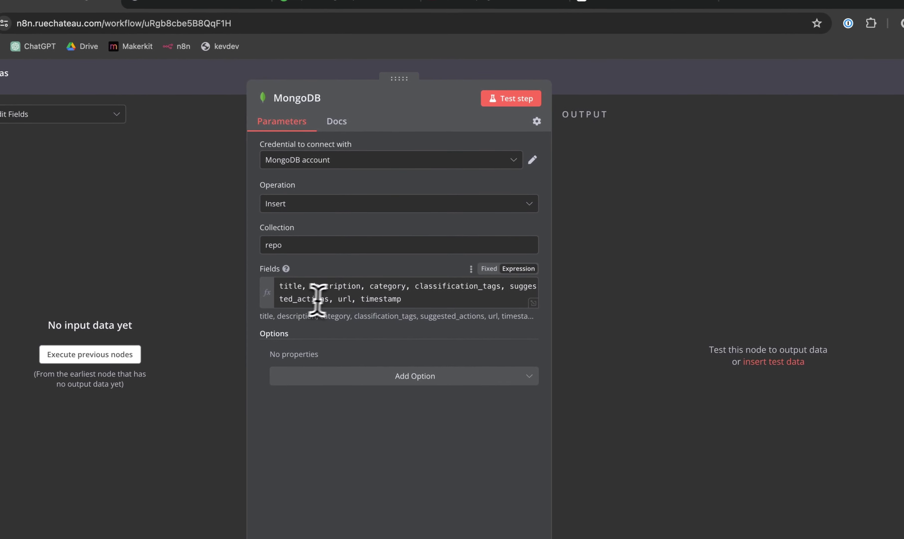
click(301, 290)
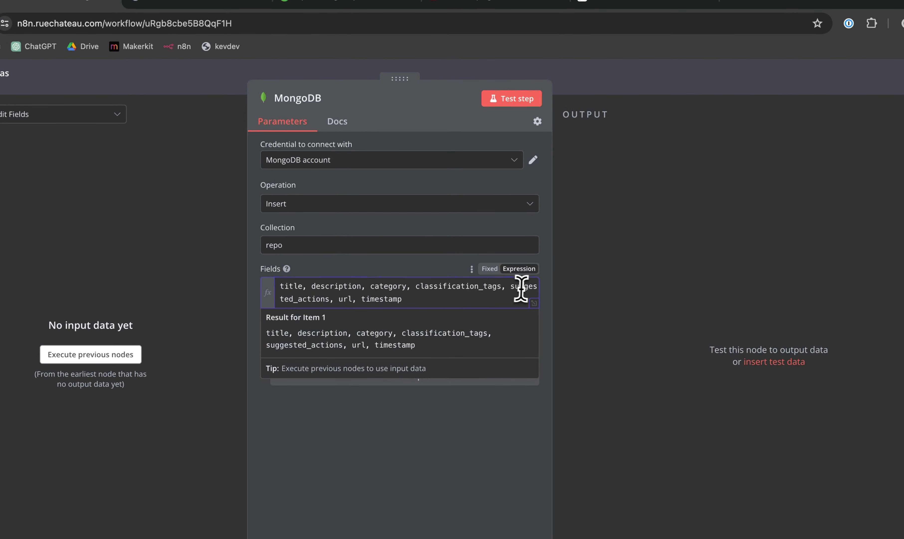
click(533, 100)
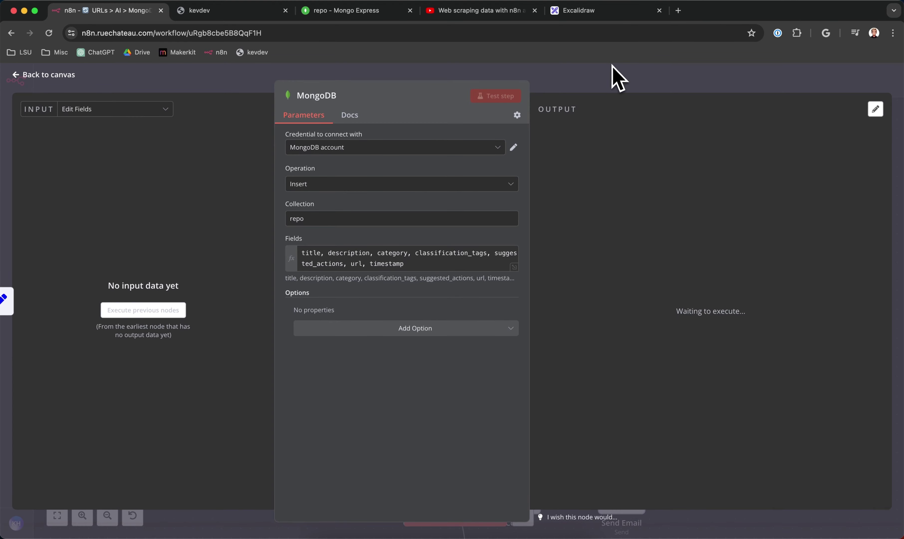
click(602, 83)
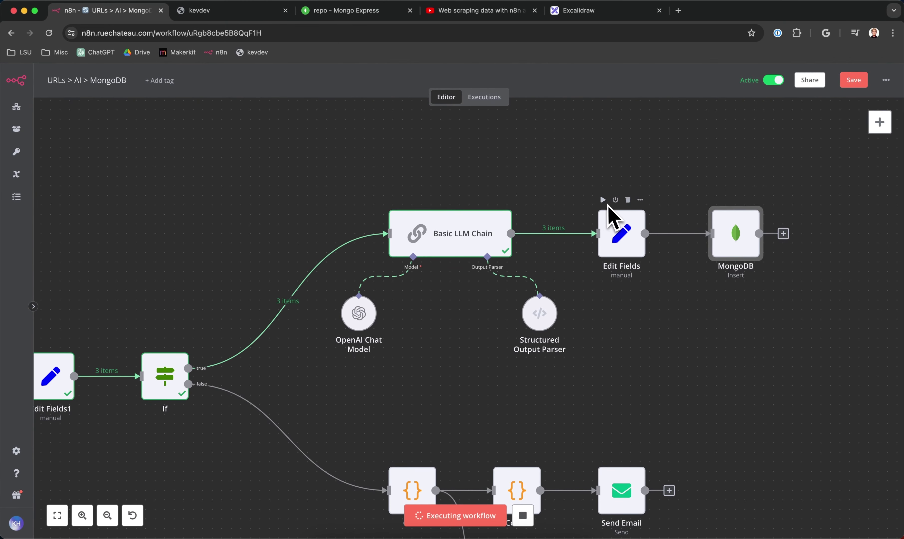
Inspect the Edit Fields node's output table after the run, and close the node.
click(626, 244)
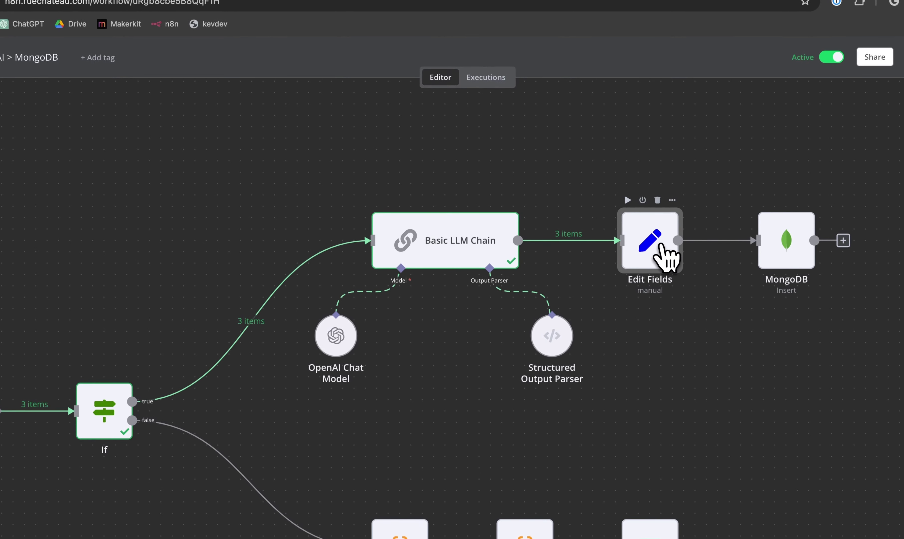
double_click(666, 257)
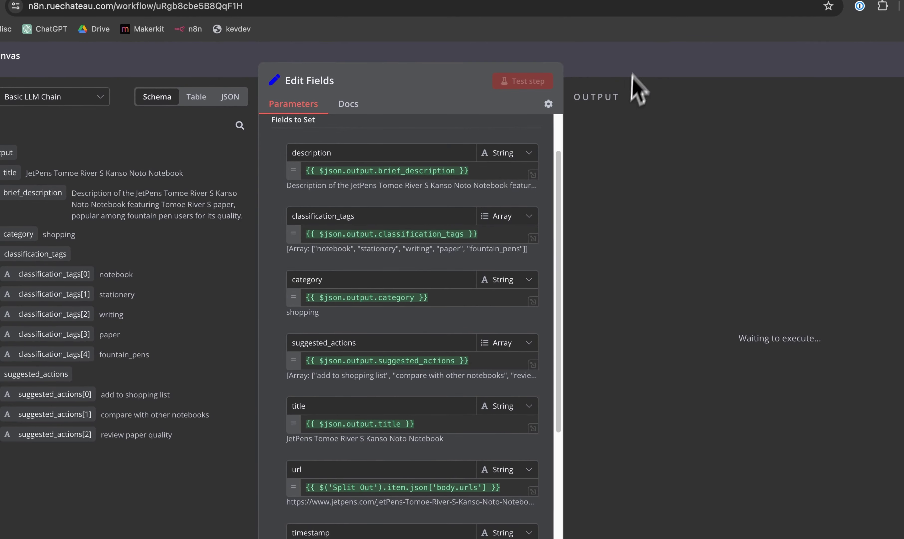
key(Escape)
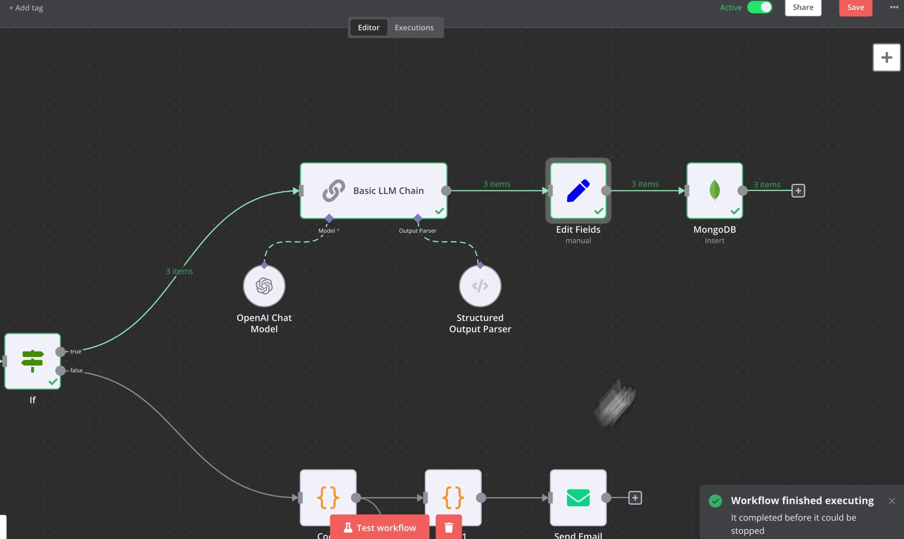
double_click(584, 205)
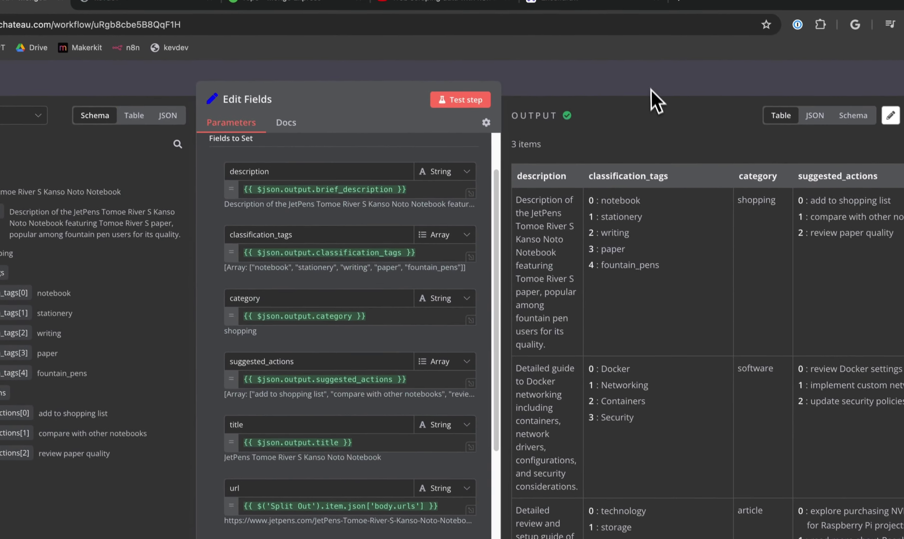
key(Escape)
Open the MongoDB node to inspect the items it inserted, and return to the canvas.
mouse_move(713, 199)
double_click(748, 272)
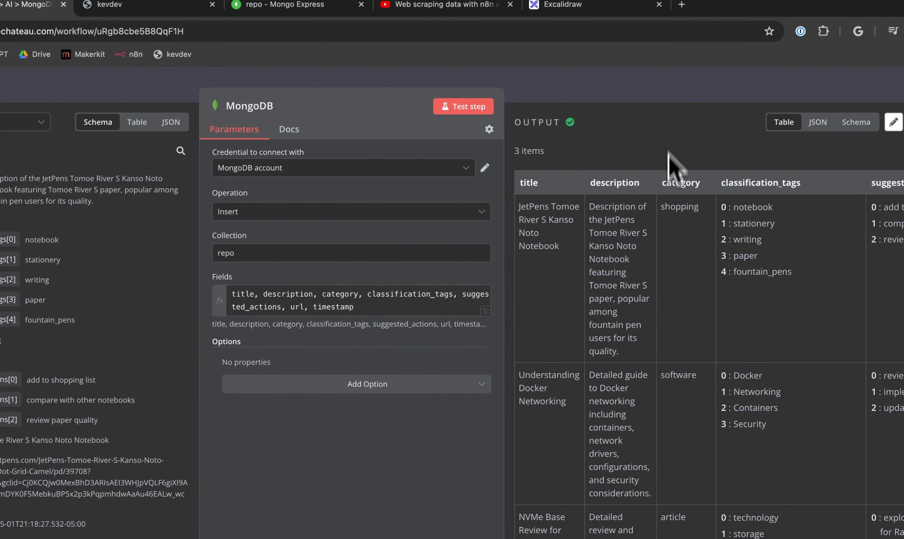
key(Escape)
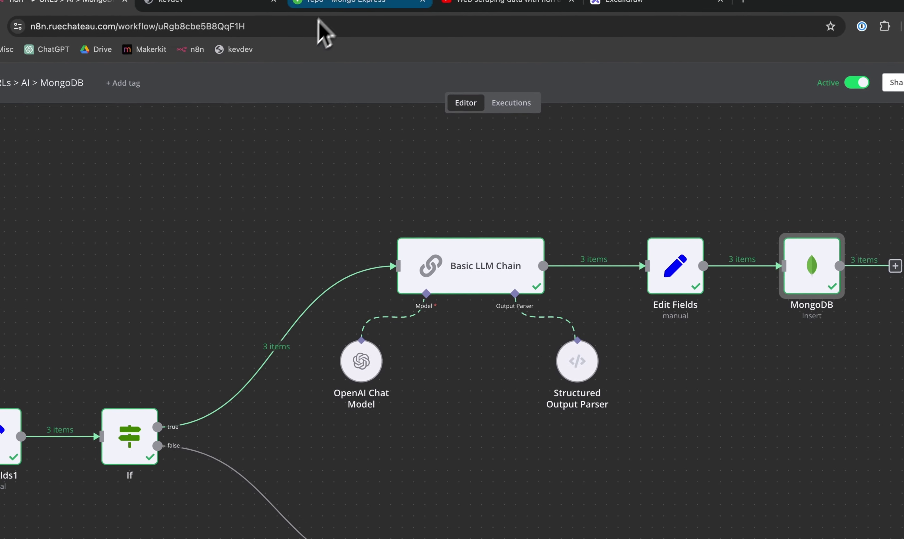
Switch to Mongo Express, reload the repo collection, and sort its documents by timestamp with the newest first.
click(282, 11)
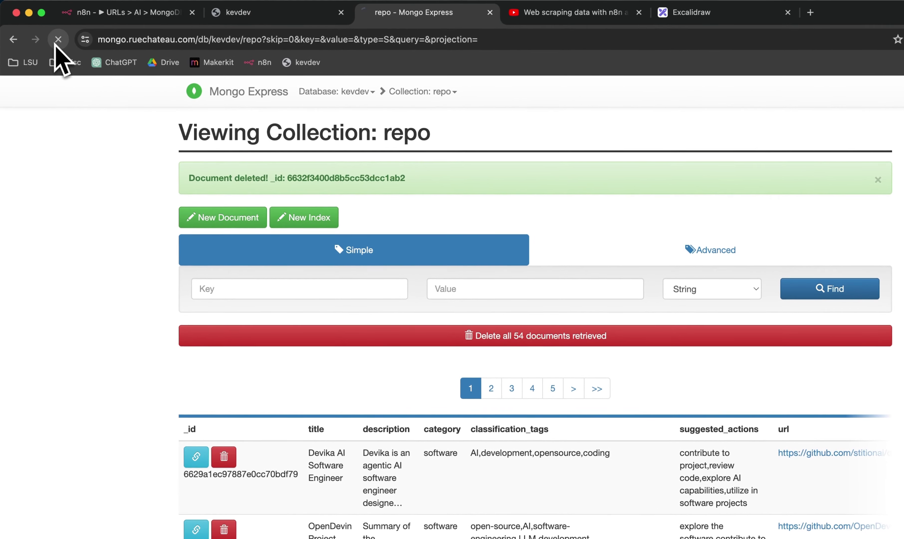
click(44, 26)
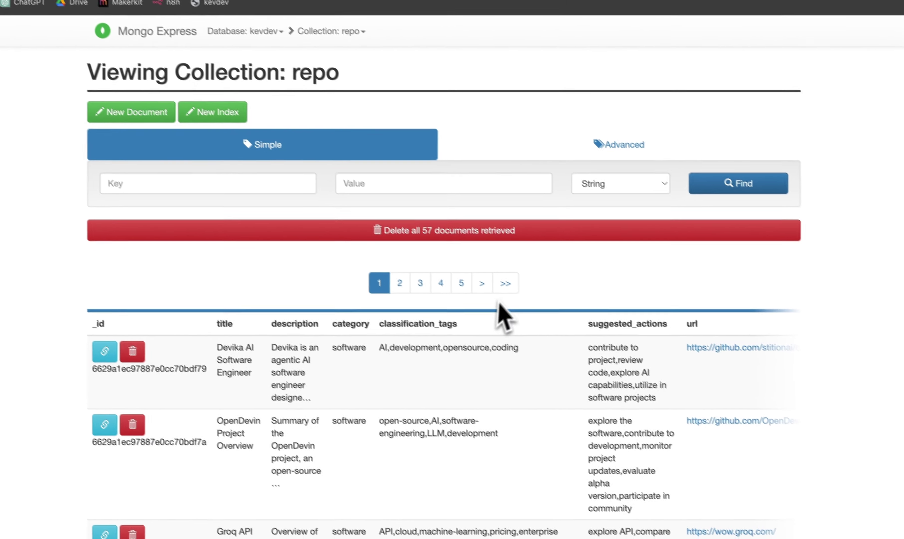
scroll(645, 343, right, 5)
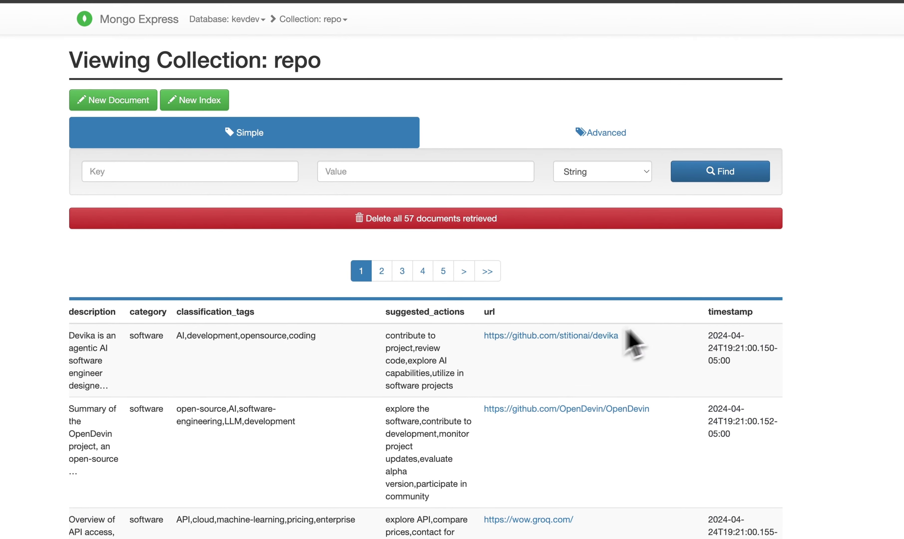
click(720, 308)
click(545, 312)
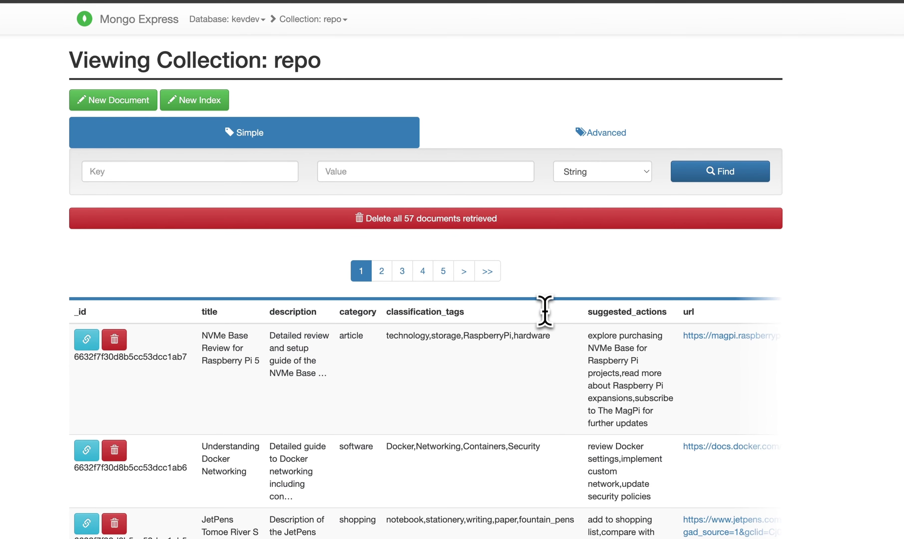
Examine the three newest documents in the repo collection and open the "NVMe Base Review for Raspberry Pi 5" document.
scroll(540, 373, down, 3)
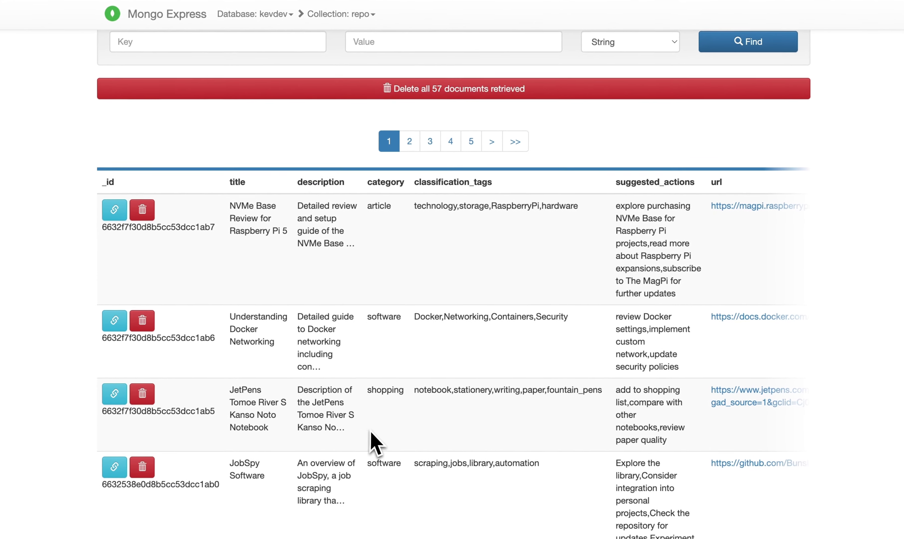
drag(345, 442, 228, 217)
drag(378, 310, 440, 353)
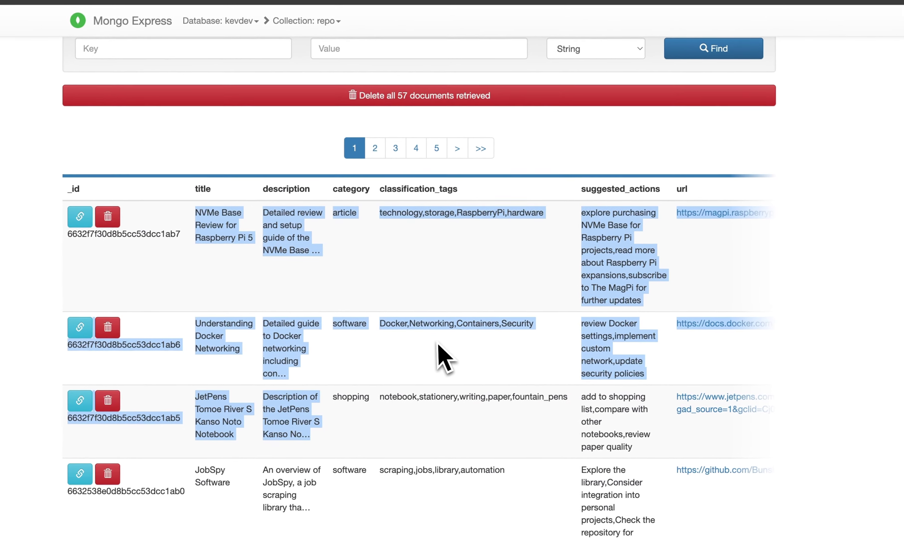
click(394, 298)
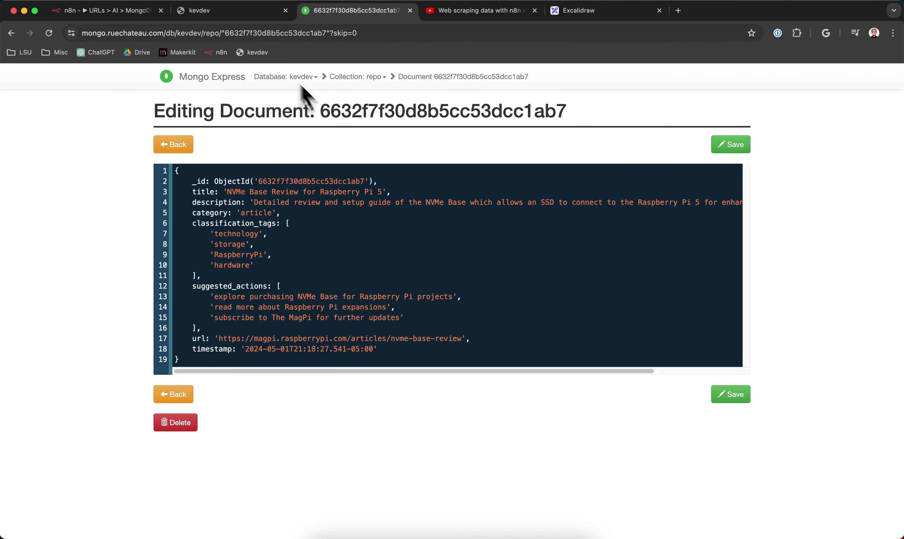
Switch to the kevdev app, reload its Web Pages list, and examine the three newest entries.
click(253, 13)
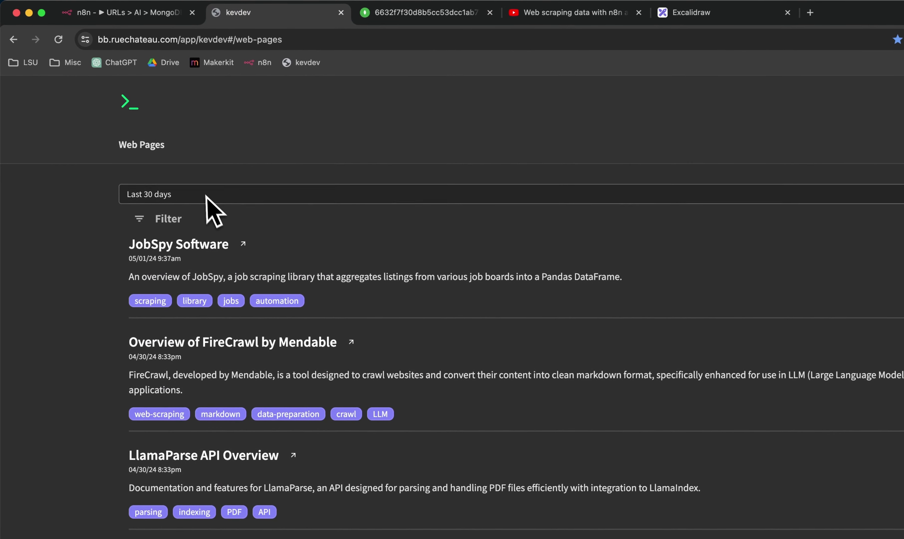
scroll(217, 221, down, 5)
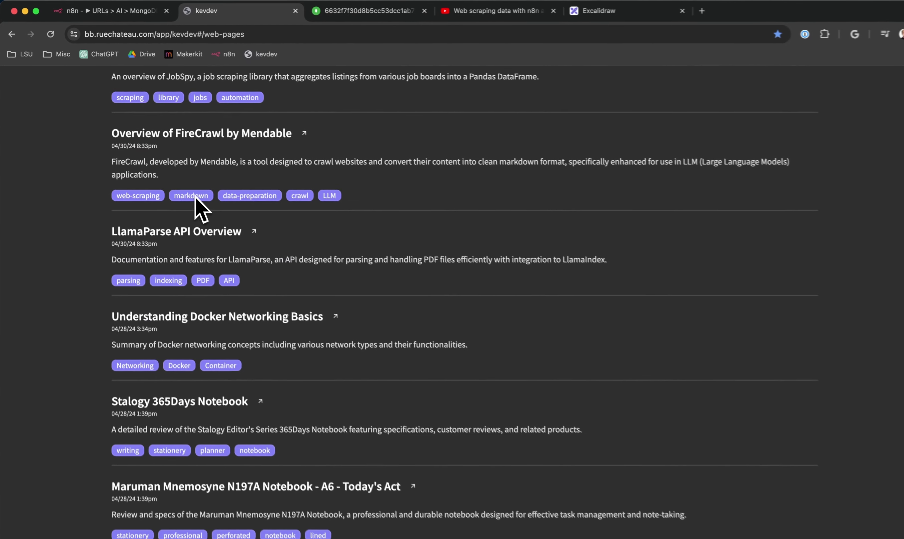
scroll(225, 229, up, 5)
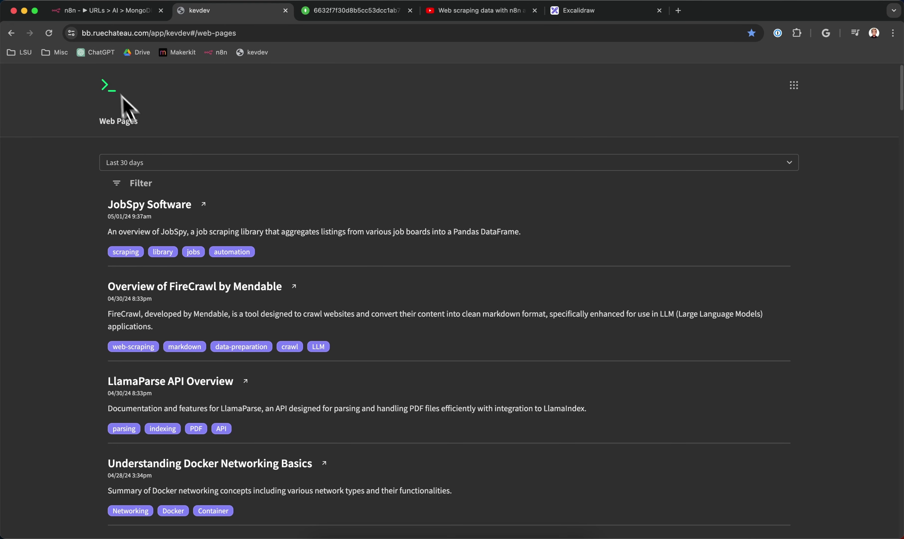
click(49, 33)
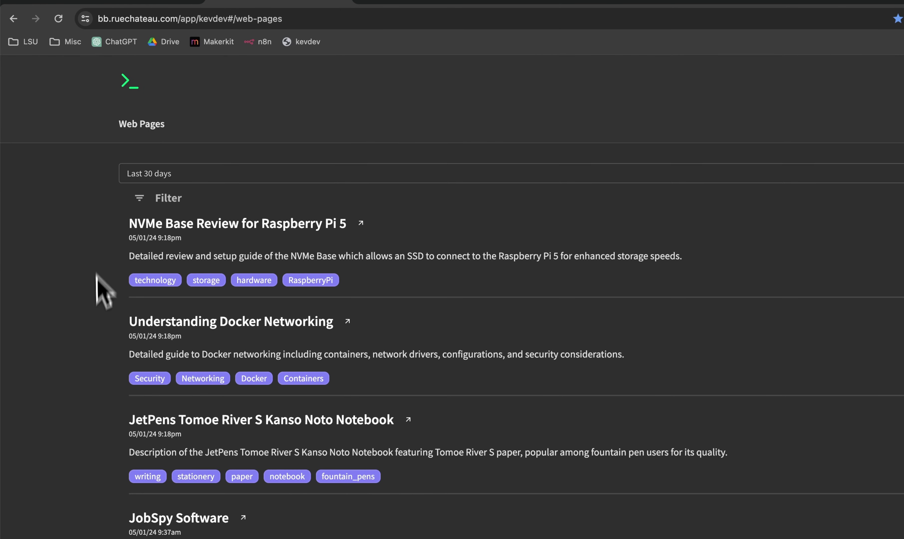
drag(118, 223, 514, 466)
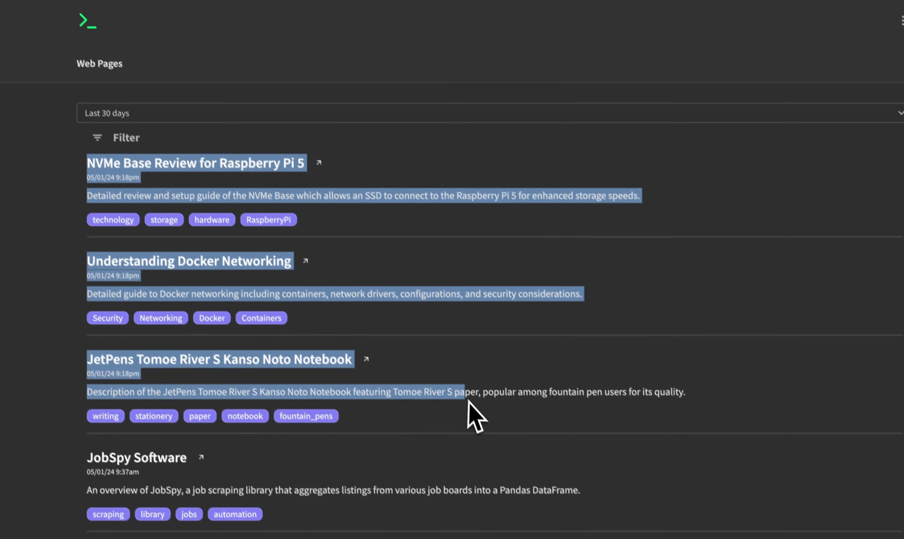
click(515, 473)
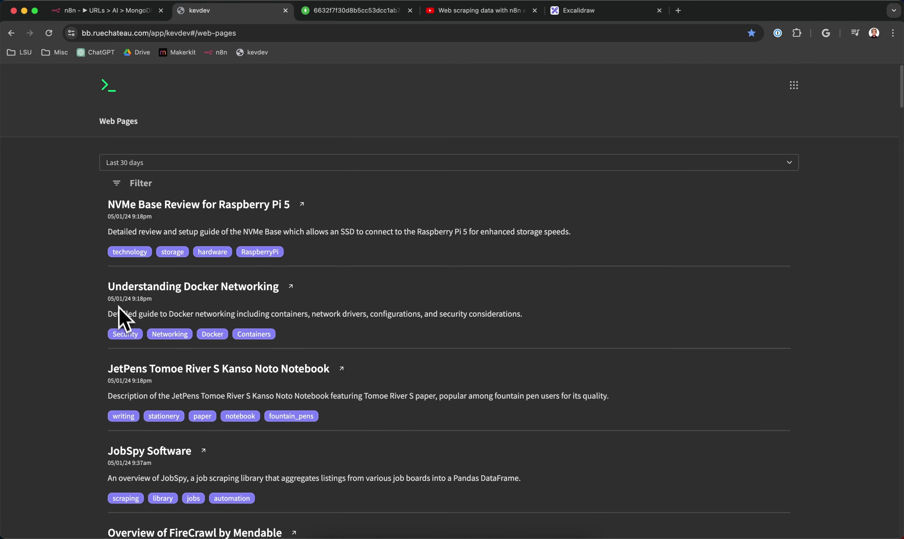
Highlight the descriptions of the Docker networking, NVMe Base and JetPens notebook entries in turn, and clear the selection.
drag(108, 314, 505, 315)
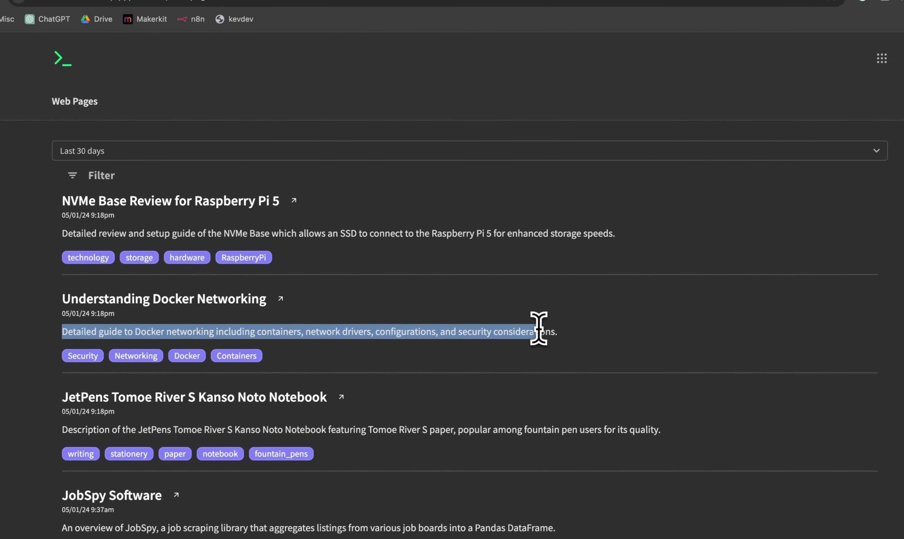
triple_click(412, 234)
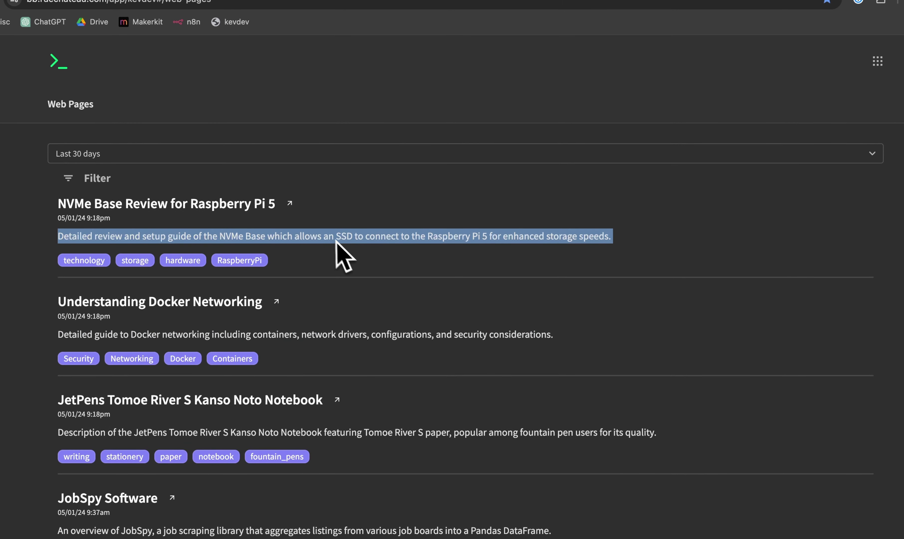
triple_click(400, 432)
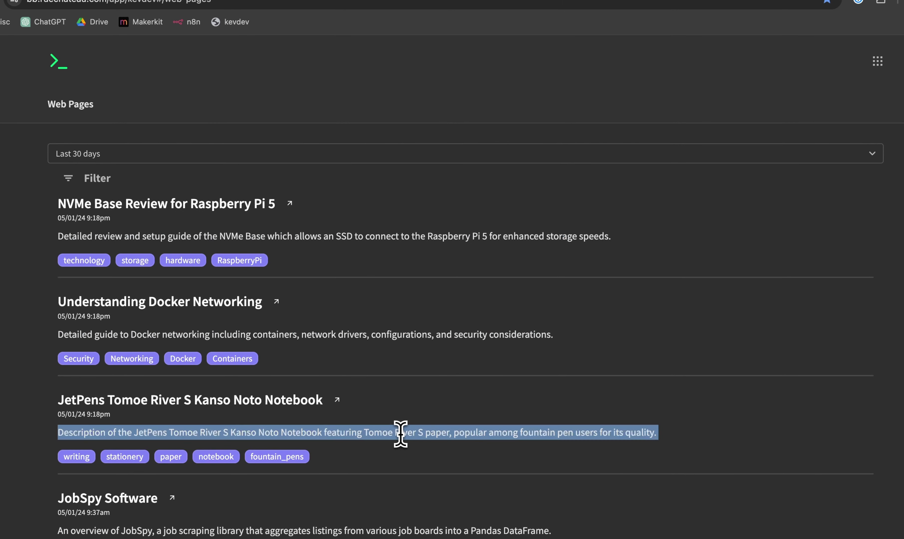
click(352, 412)
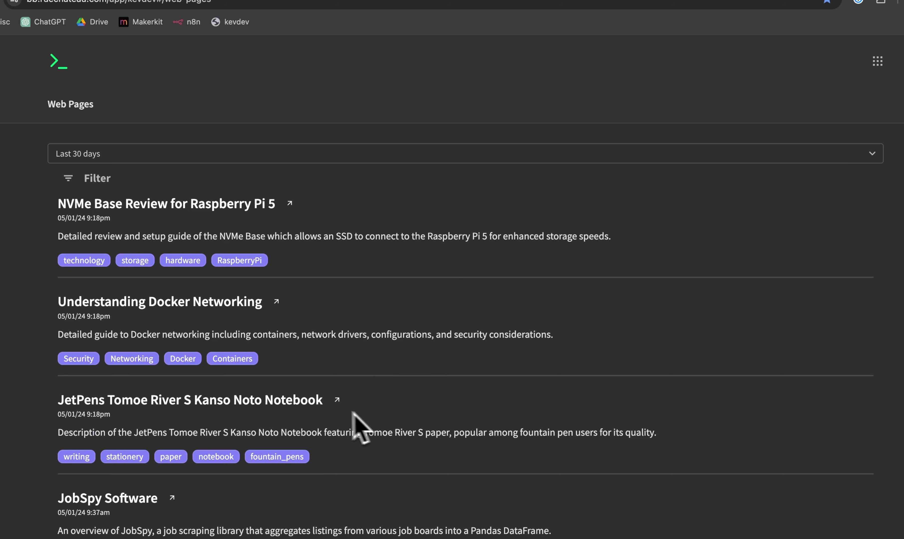
Open the source pages of the JetPens notebook, Docker networking and NVMe Base entries, returning to the kevdev list after each.
click(336, 404)
click(299, 30)
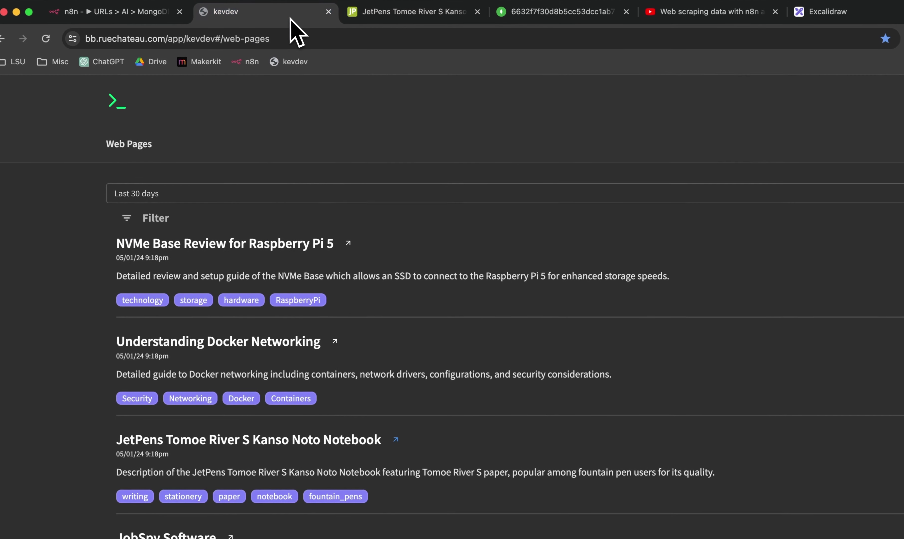
click(336, 342)
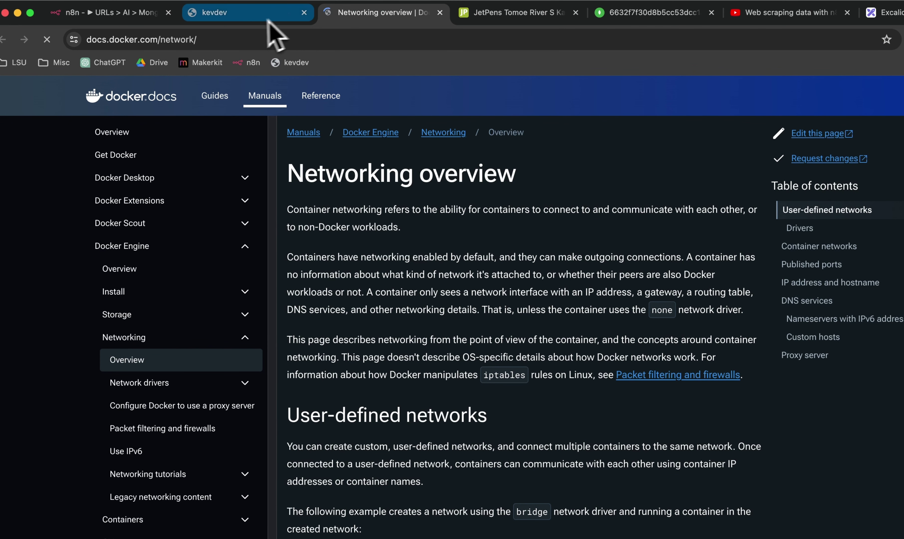
click(248, 24)
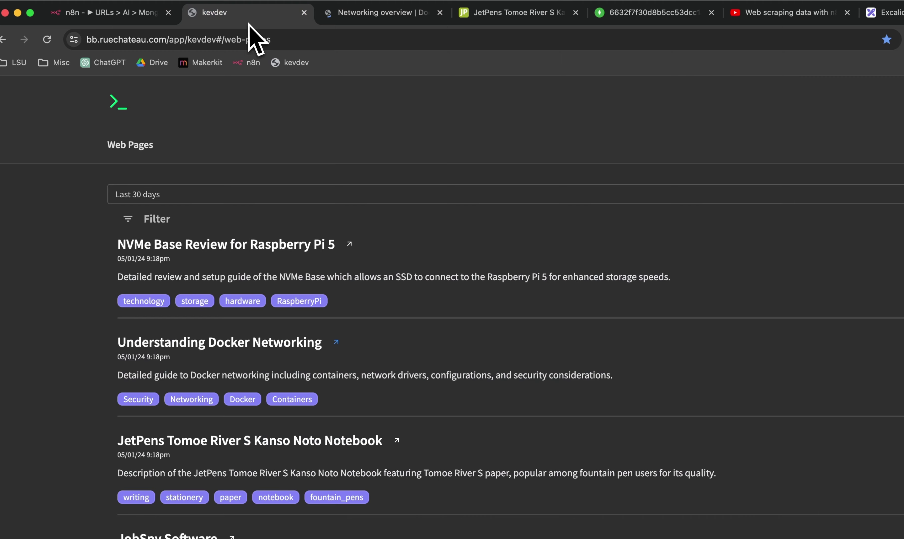
click(349, 244)
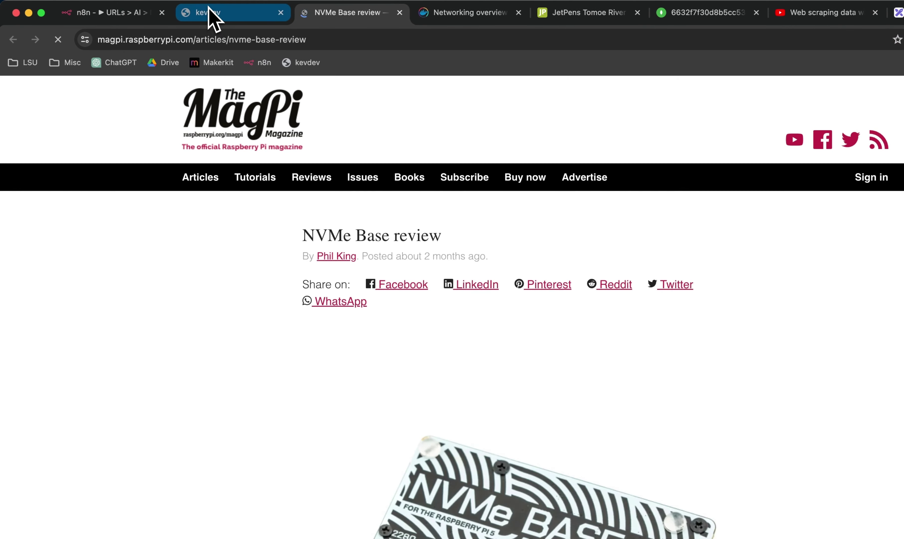
click(198, 11)
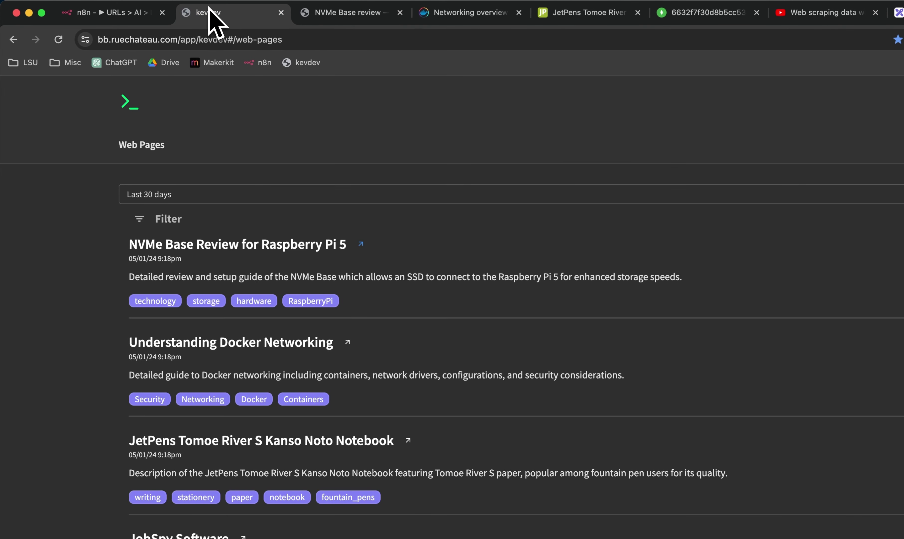
click(169, 219)
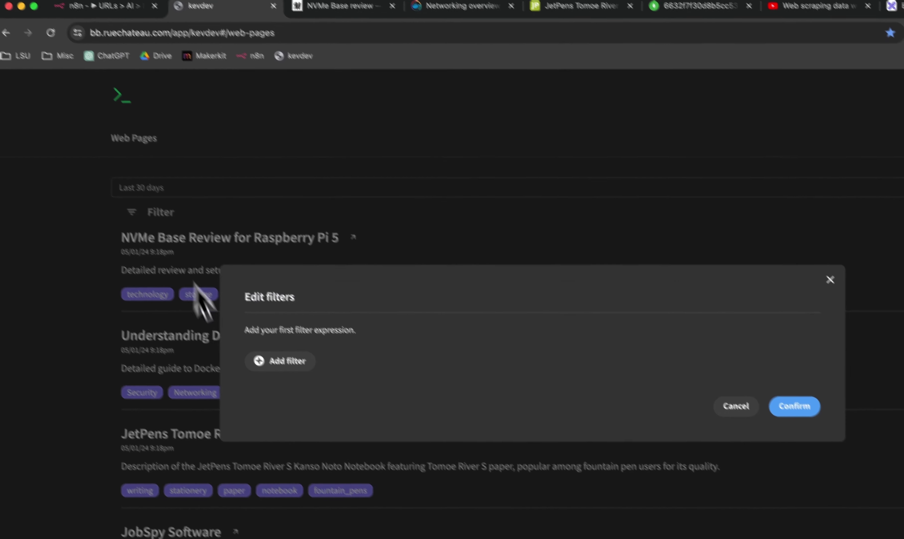
click(289, 371)
click(791, 228)
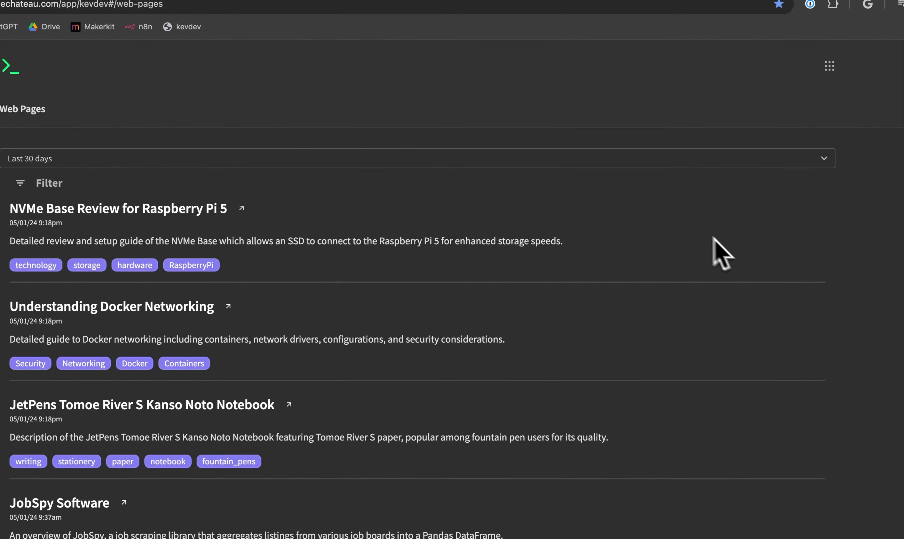
Limit the Web Pages list to the last 1 day, and view the JobSpy Software entry's source page before closing it.
click(657, 160)
click(383, 185)
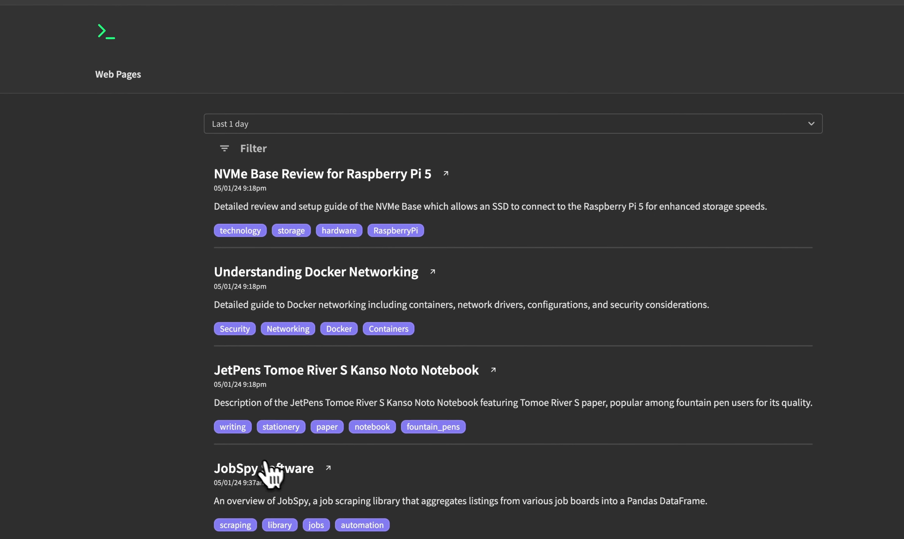
click(328, 468)
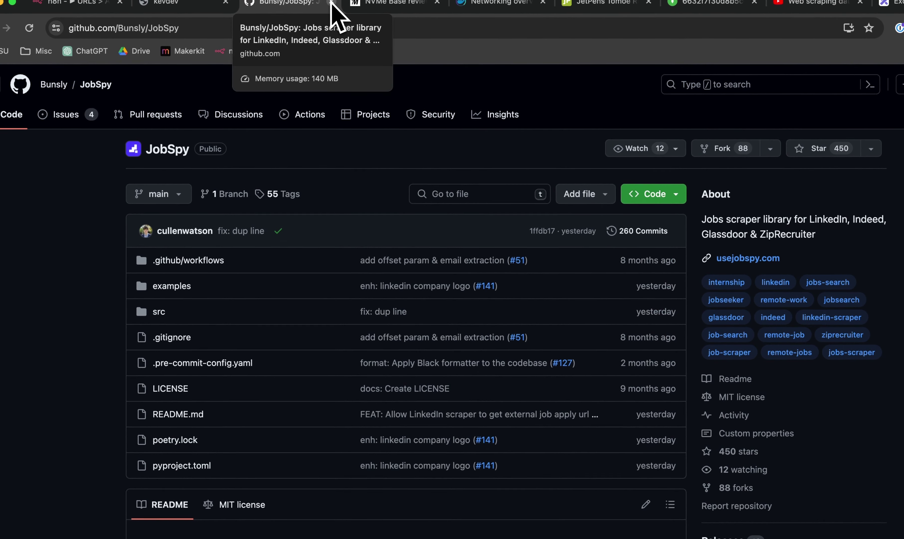
click(331, 3)
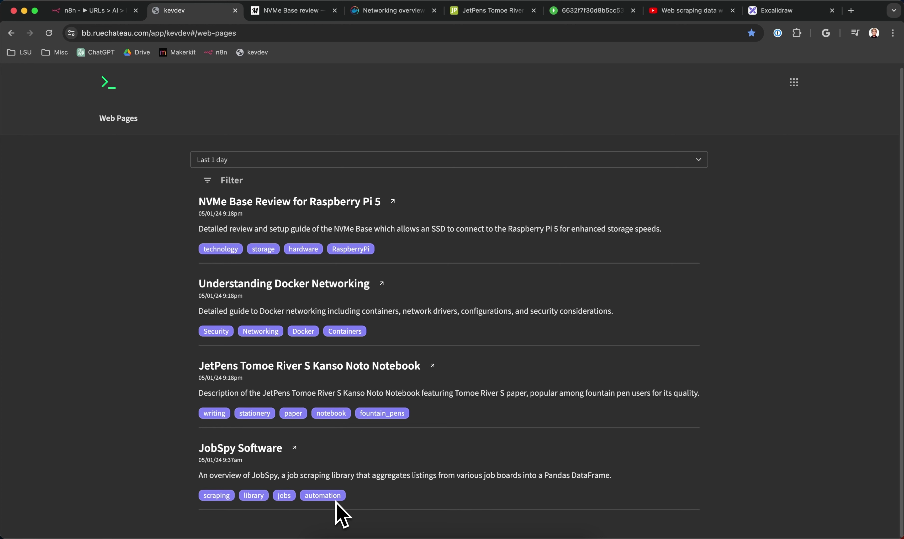
Return to the n8n workflow and review its executed nodes from the Webhook through to MongoDB.
click(85, 10)
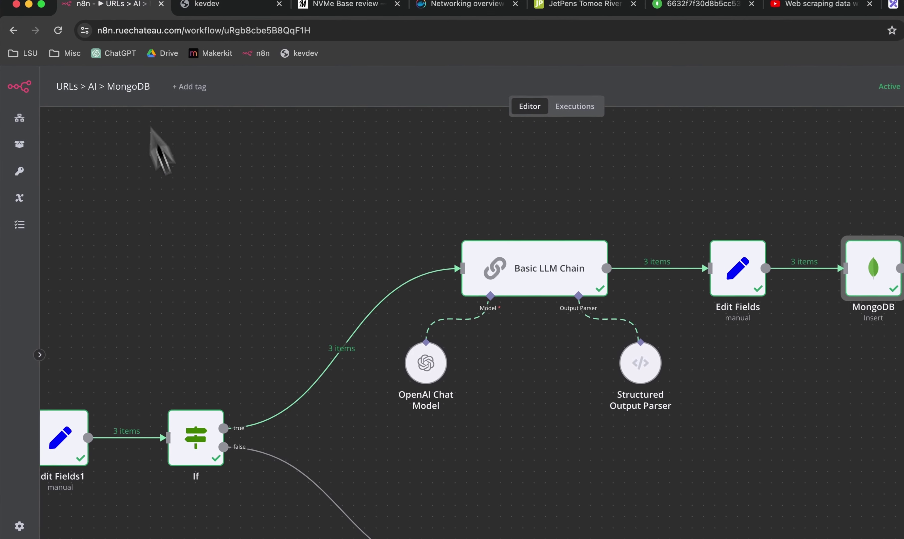
scroll(184, 220, left, 10)
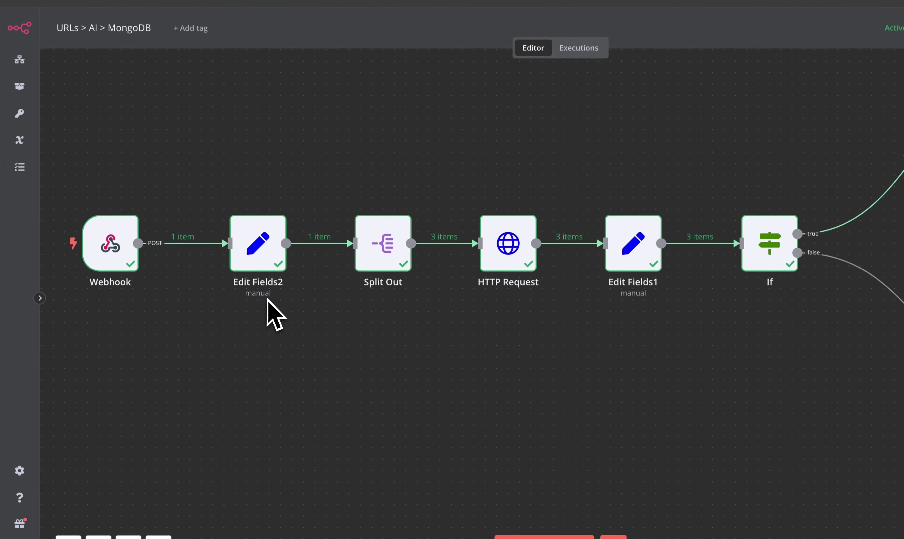
scroll(271, 362, right, 5)
scroll(225, 308, right, 10)
scroll(225, 307, up, 3)
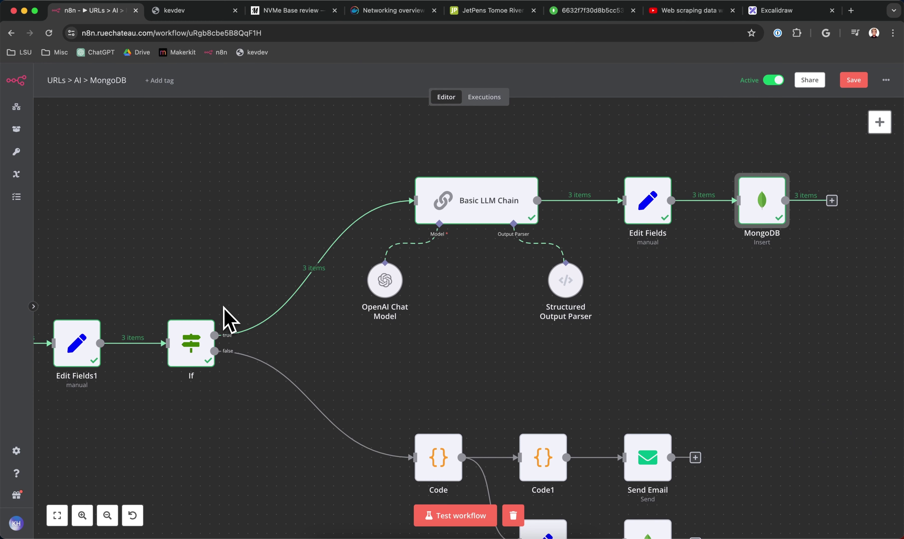